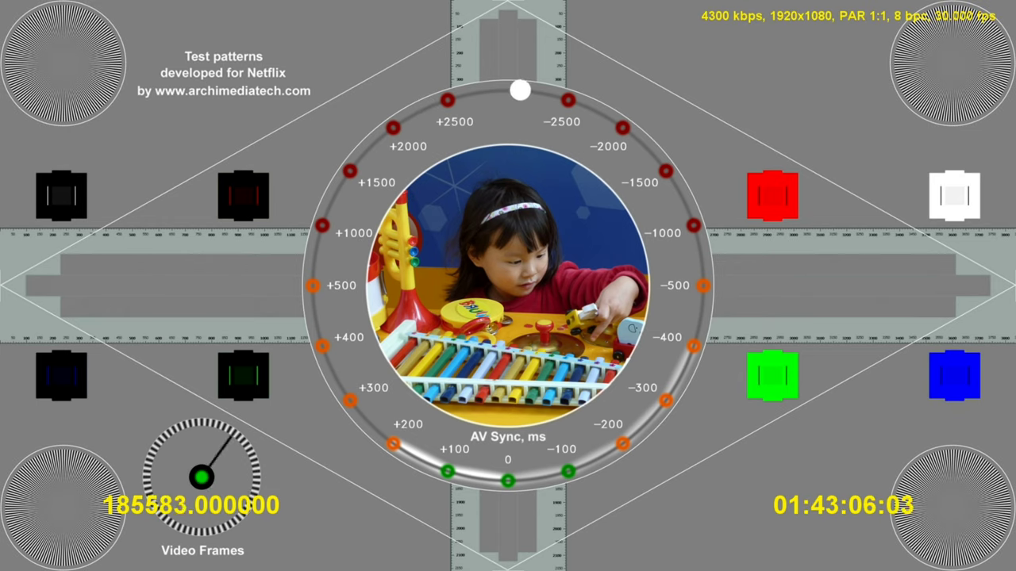
mouse_move(756, 7)
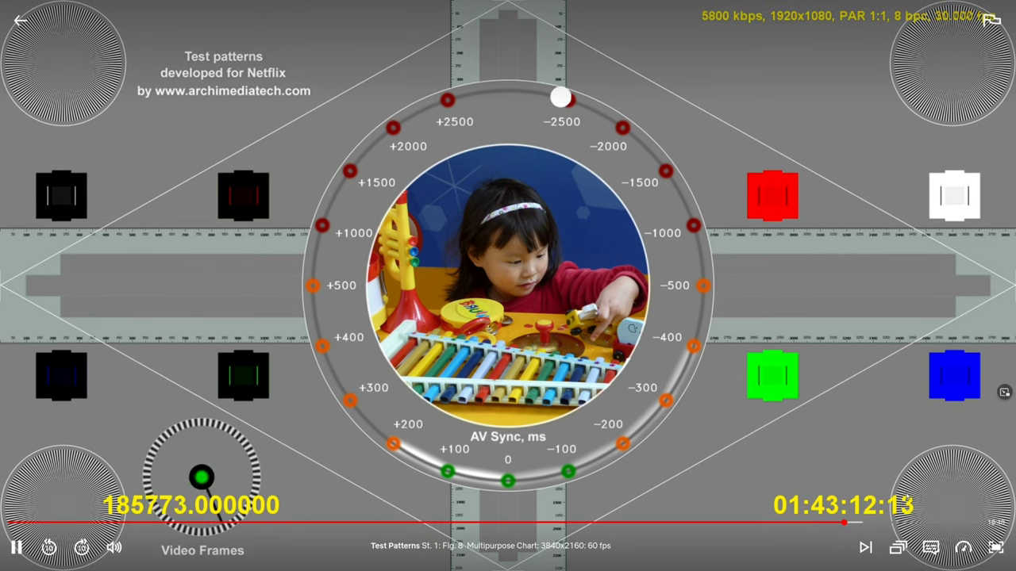
mouse_move(898, 547)
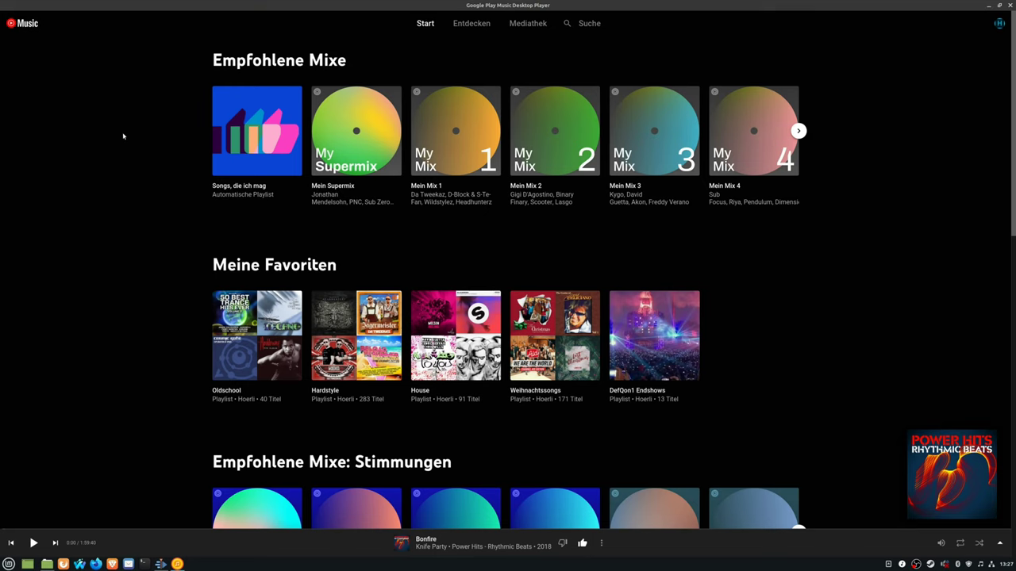
- Browse the music player's Start, Entdecken and Mediathek pages and open the playlist "Songs, die ich mag"
scroll(127, 138, down, 7)
scroll(139, 150, down, 8)
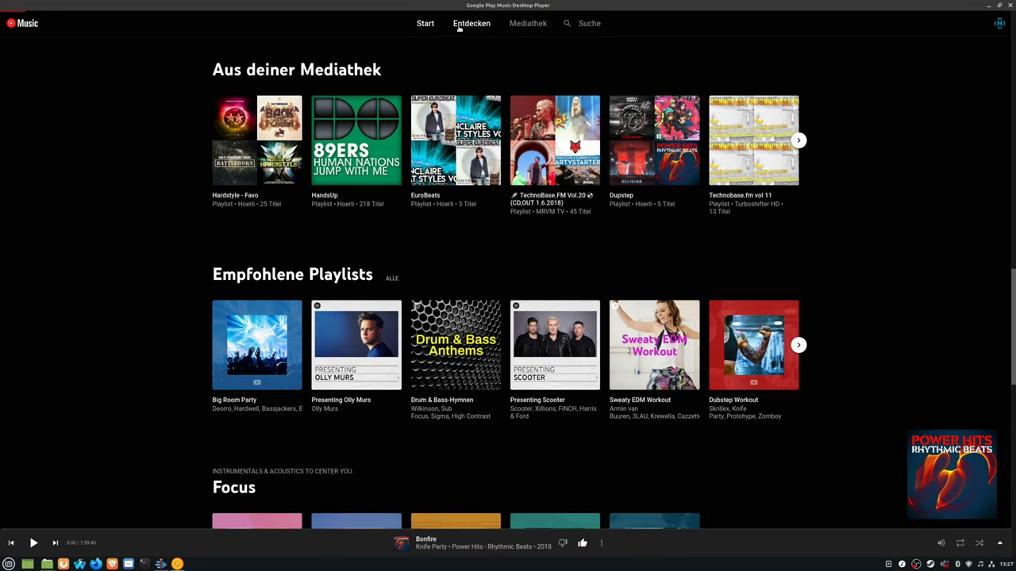
click(458, 26)
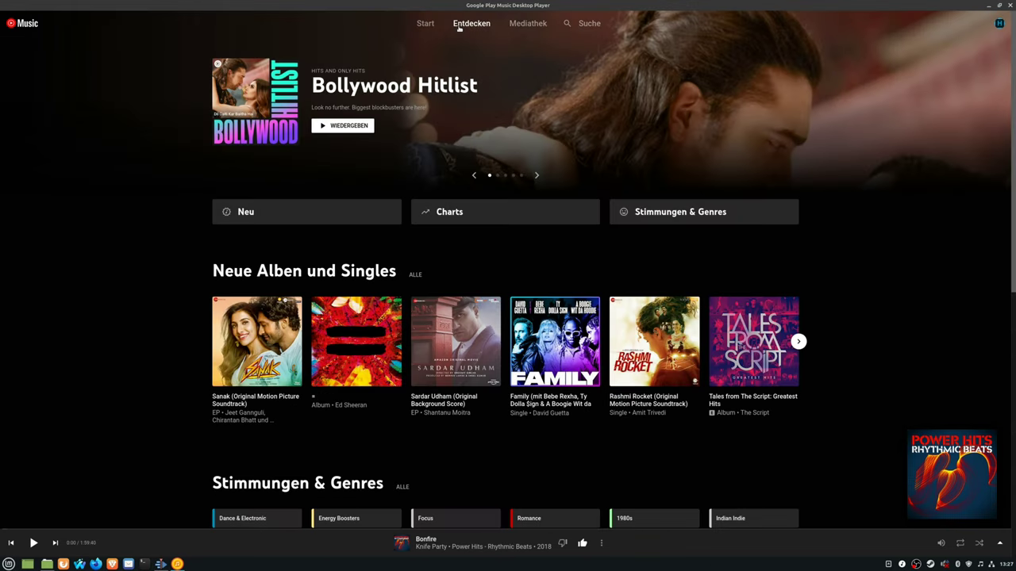
scroll(459, 28, down, 6)
click(543, 26)
click(285, 97)
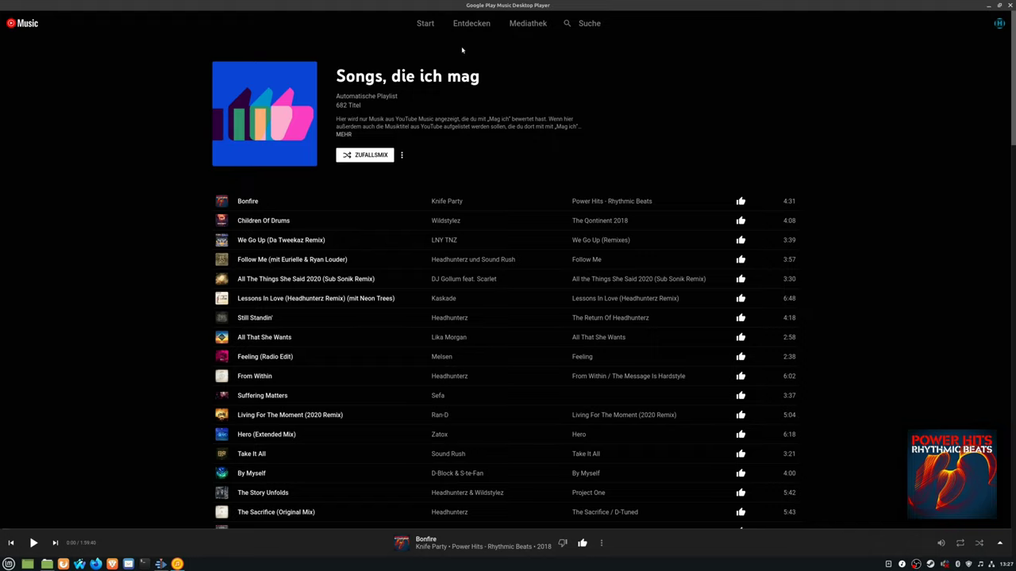
- Open the playlist "Das Internet bei Nacht - Music" and play the track TIDES
key(alt+Left)
click(555, 104)
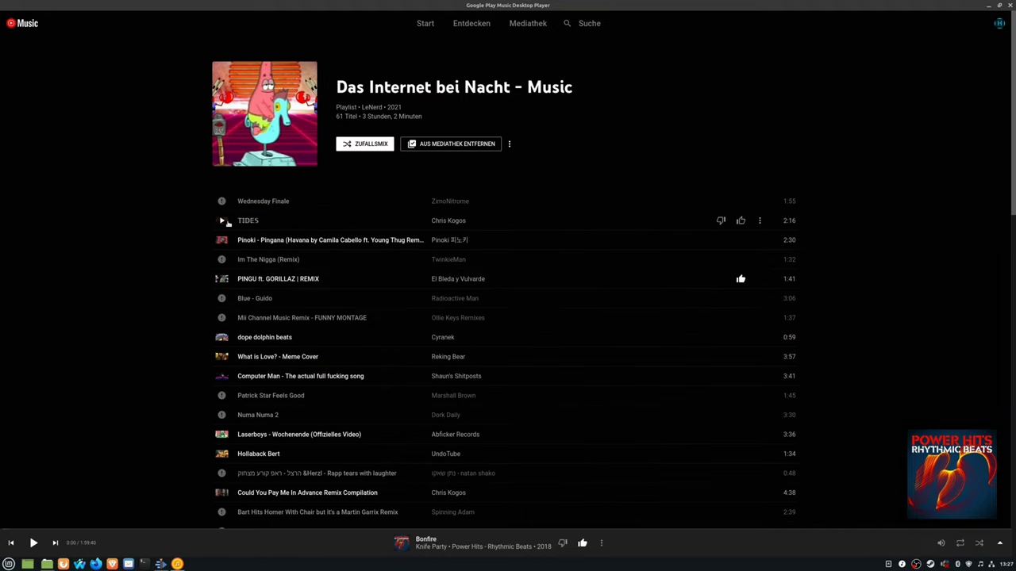
click(224, 223)
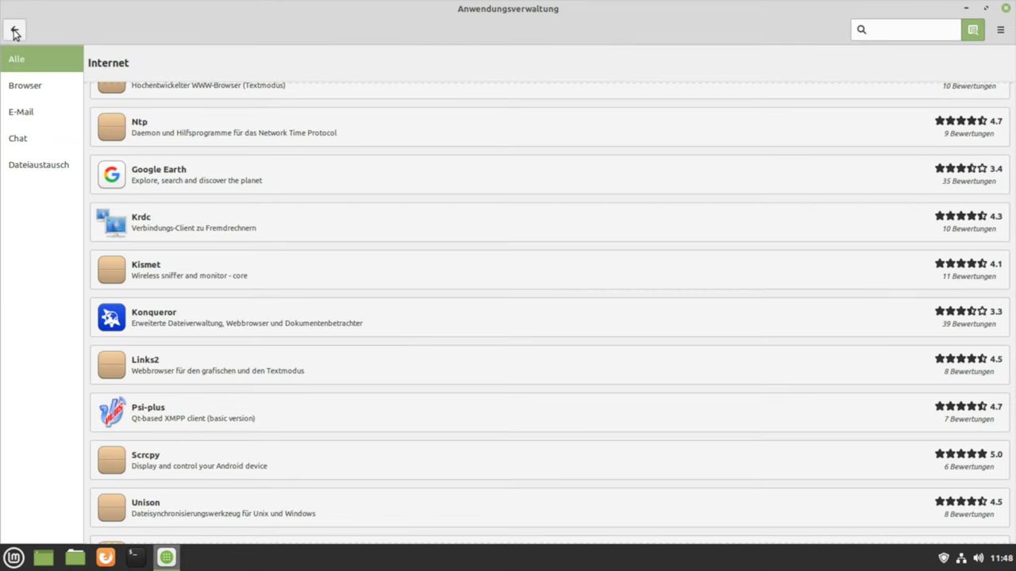
- Return to the application manager's overview, open Audacity from the recommendations and read through its user reviews
click(15, 29)
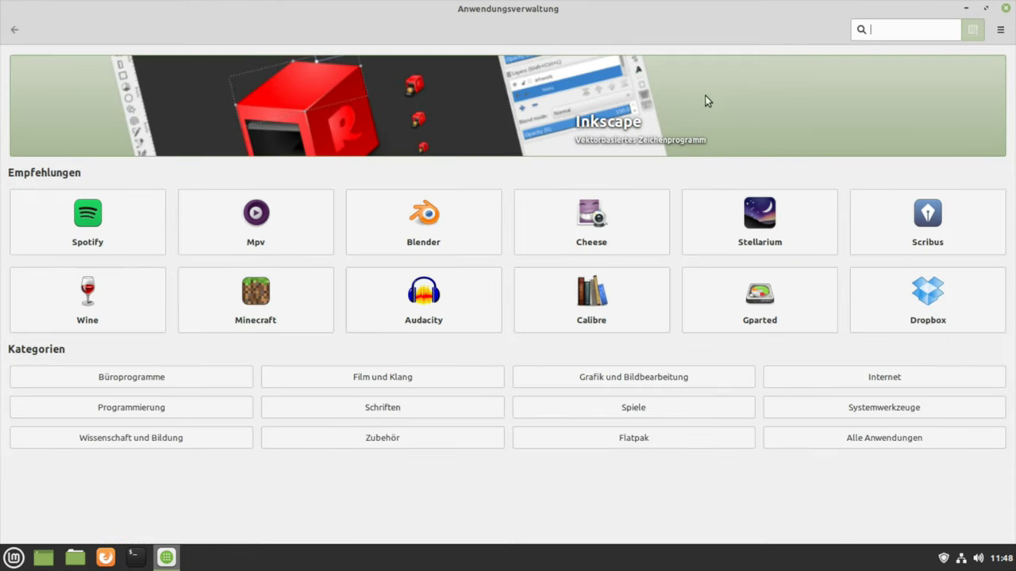
click(466, 325)
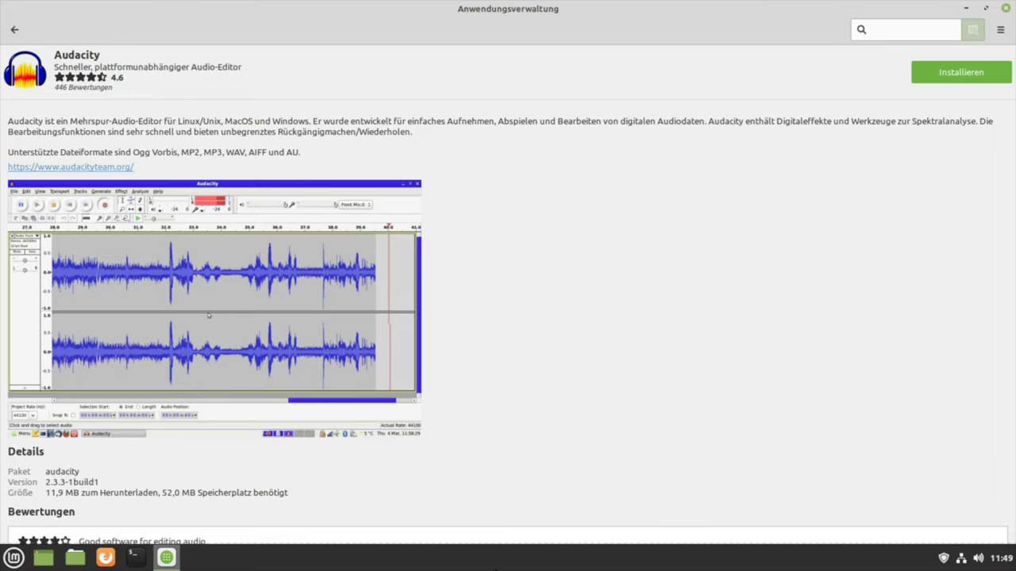
scroll(614, 405, down, 6)
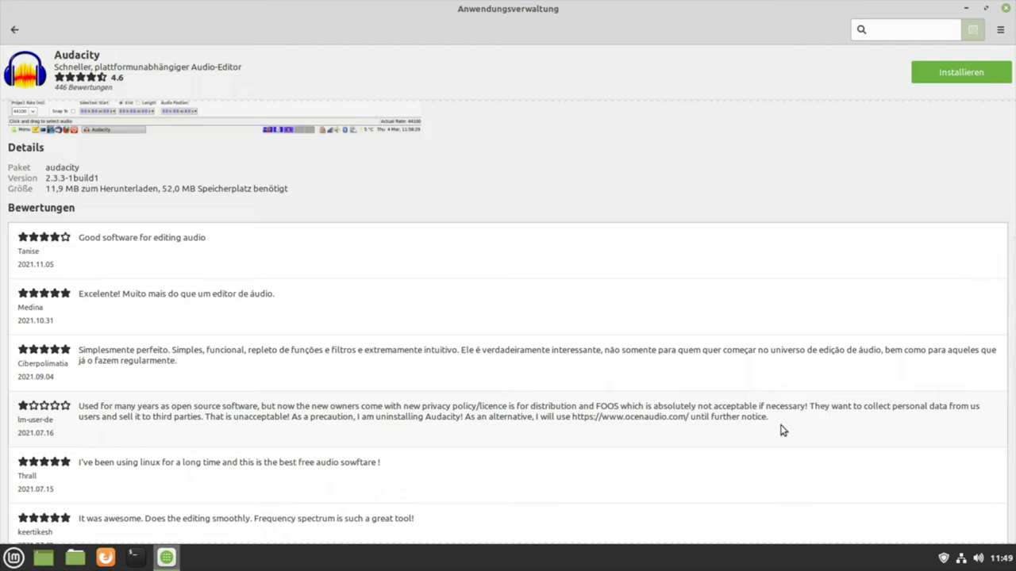
scroll(782, 429, down, 6)
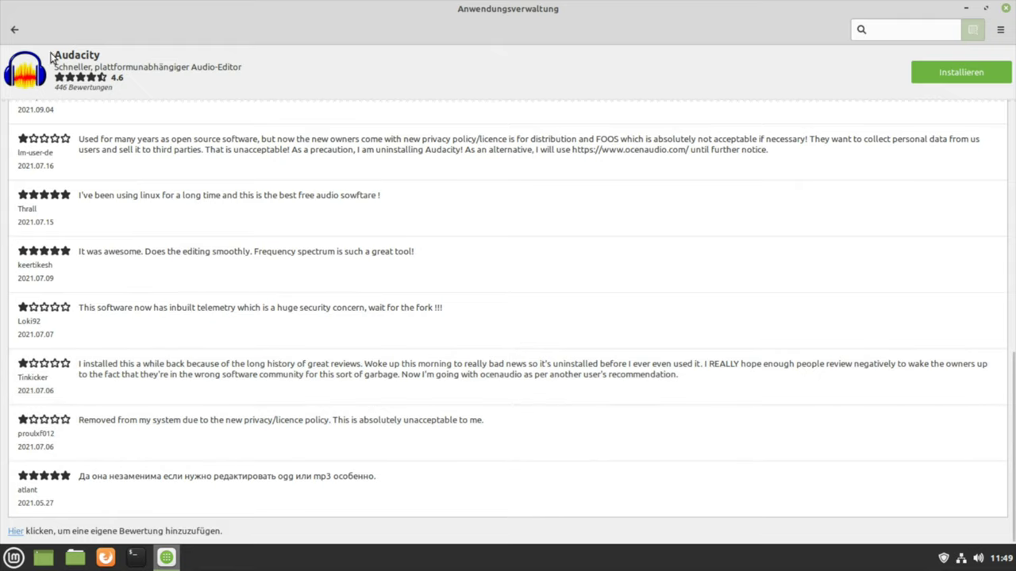
click(1006, 8)
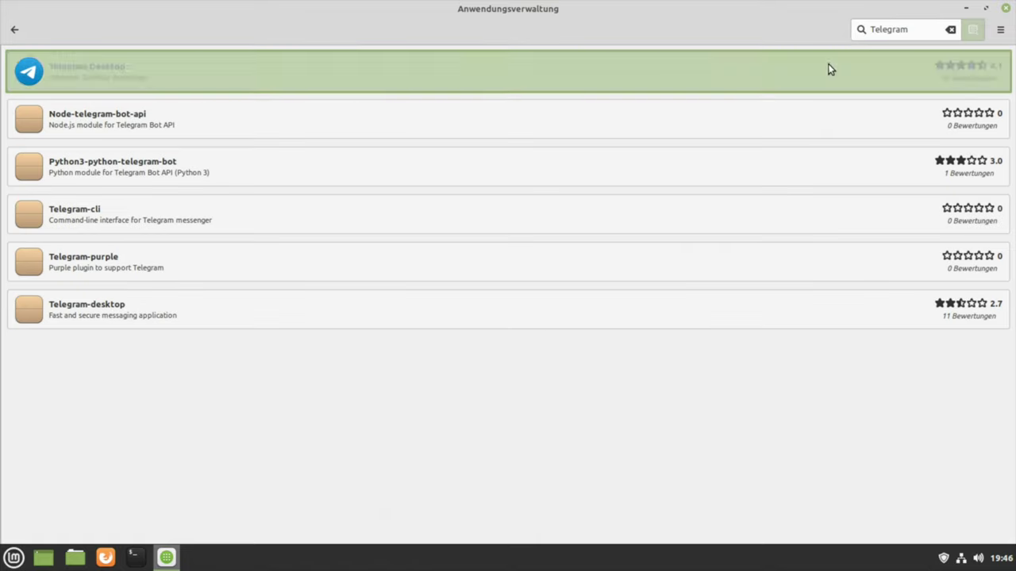
- Open the first search results for Telegram and for Signal in the application manager
click(827, 68)
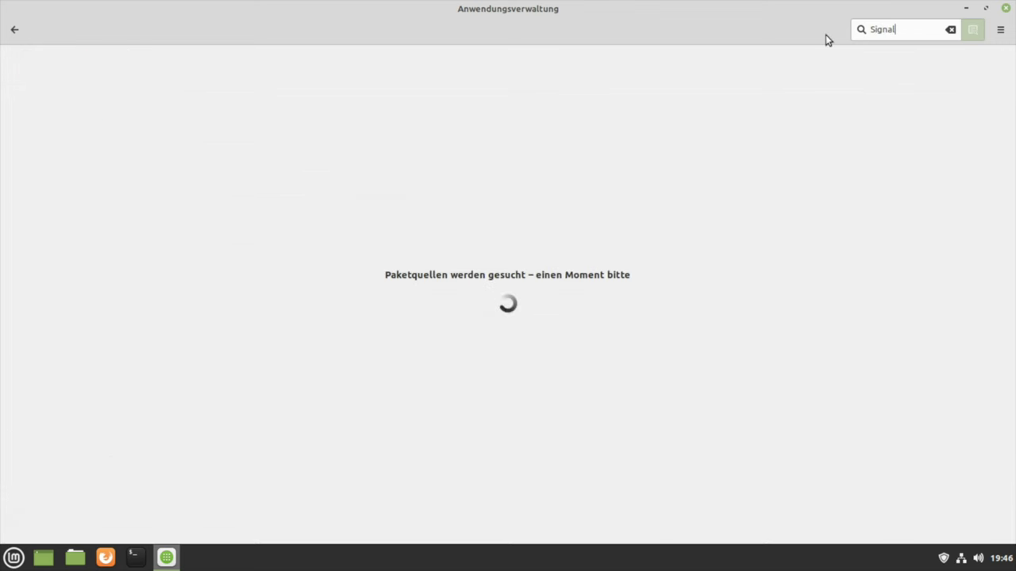
click(914, 76)
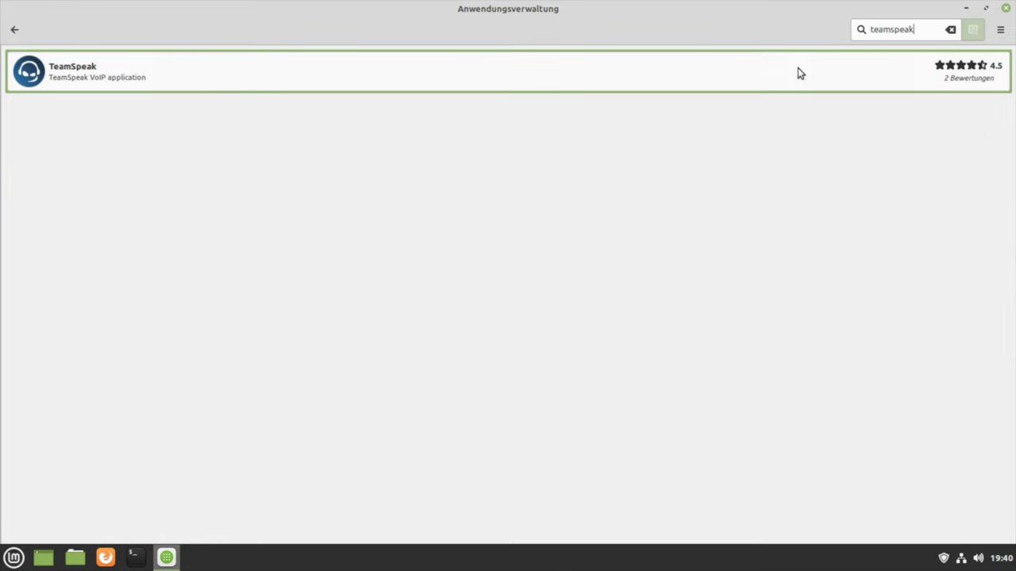
- Install TeamSpeak from the search results, accepting the additional Flatpak packages it requires
click(796, 72)
click(961, 71)
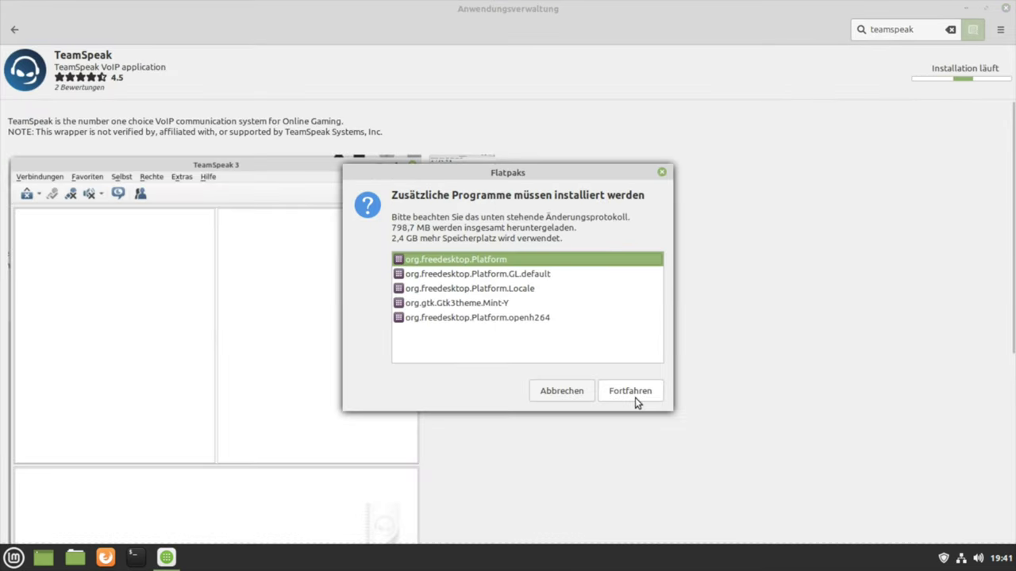
click(635, 396)
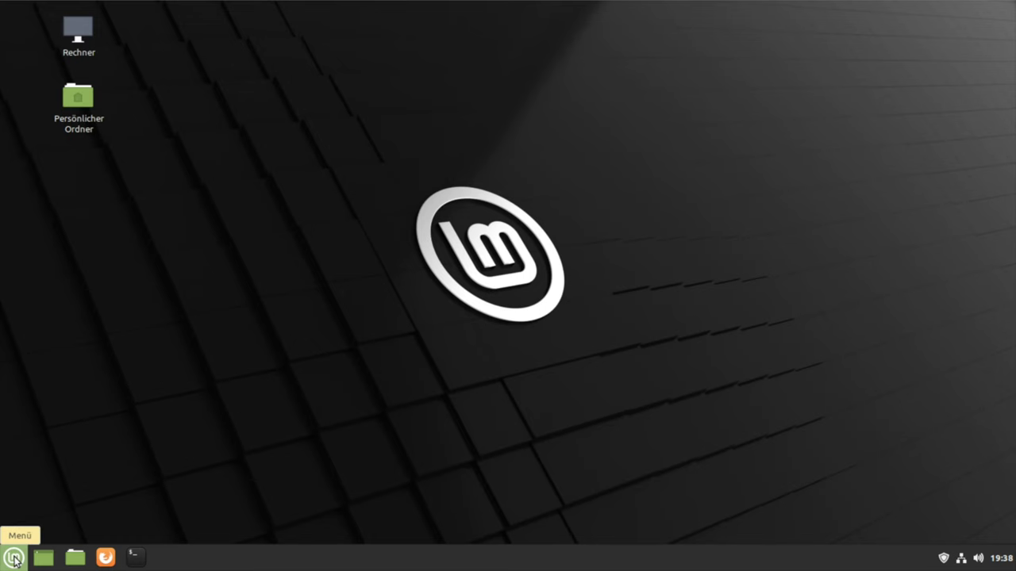
- Launch the application manager (Anwendungsverwaltung) from the desktop and maximize its window
click(14, 558)
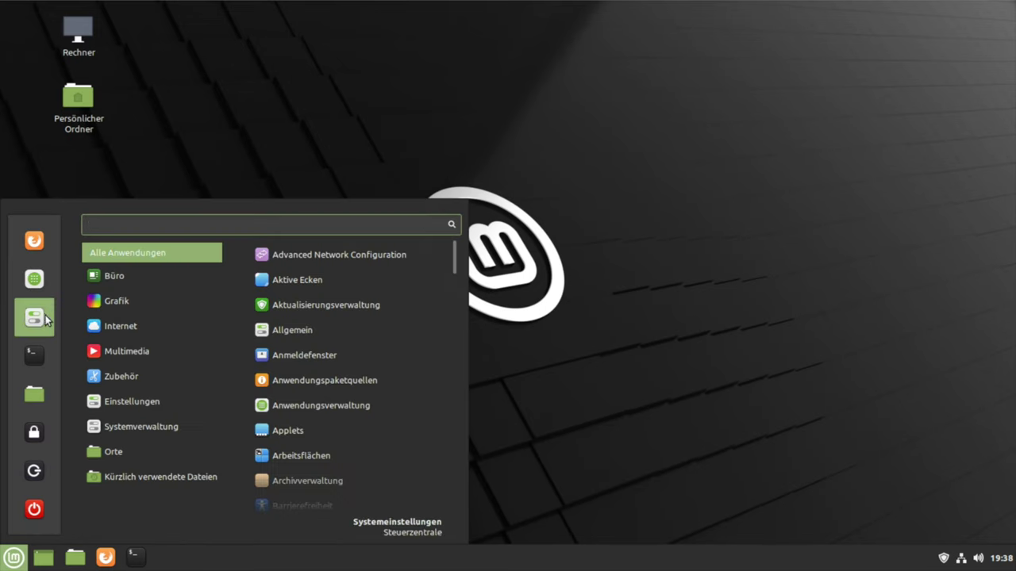
click(36, 278)
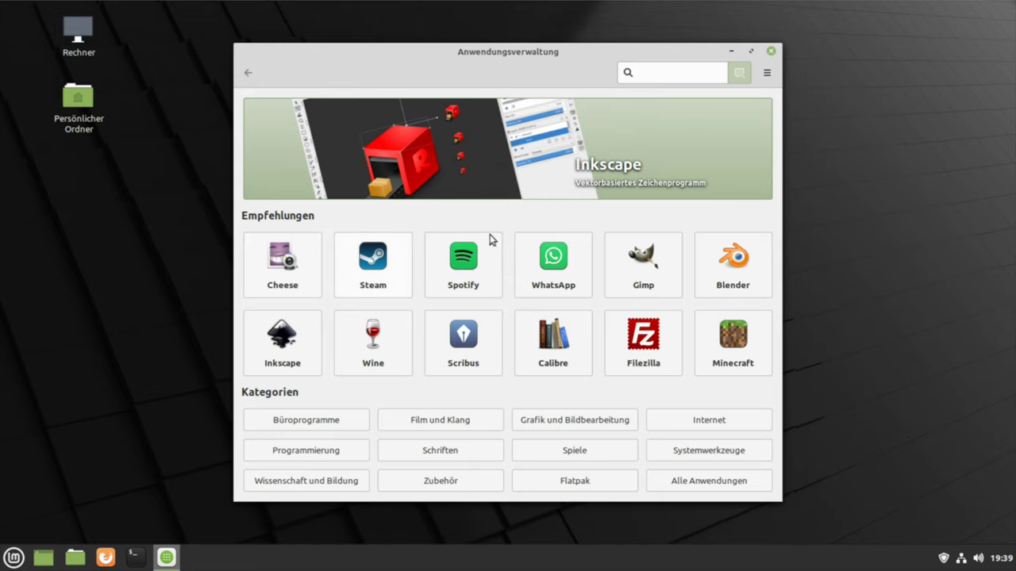
click(752, 51)
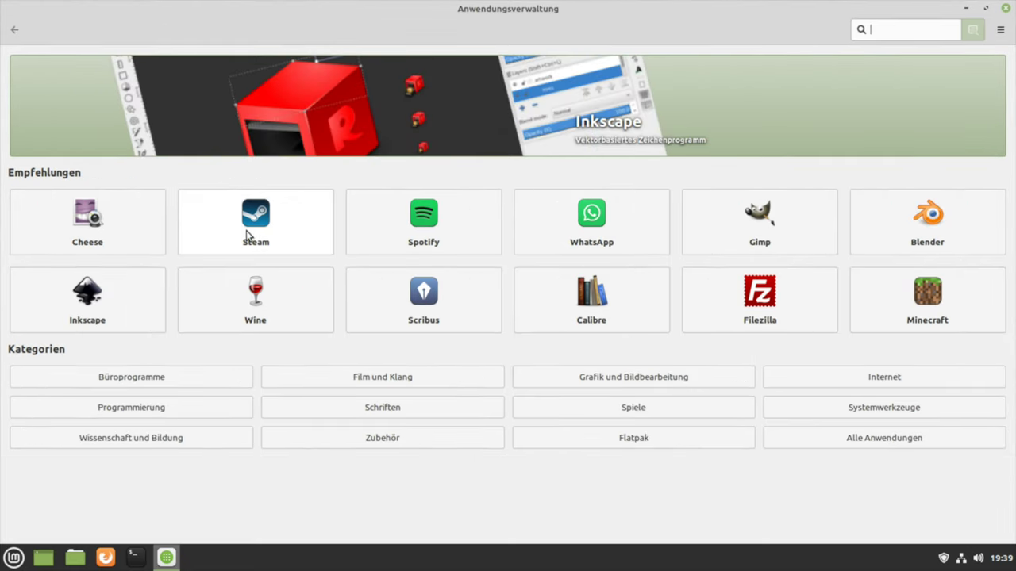
- Install Steam from the recommended applications, entering the account password to authorize the installation
click(246, 230)
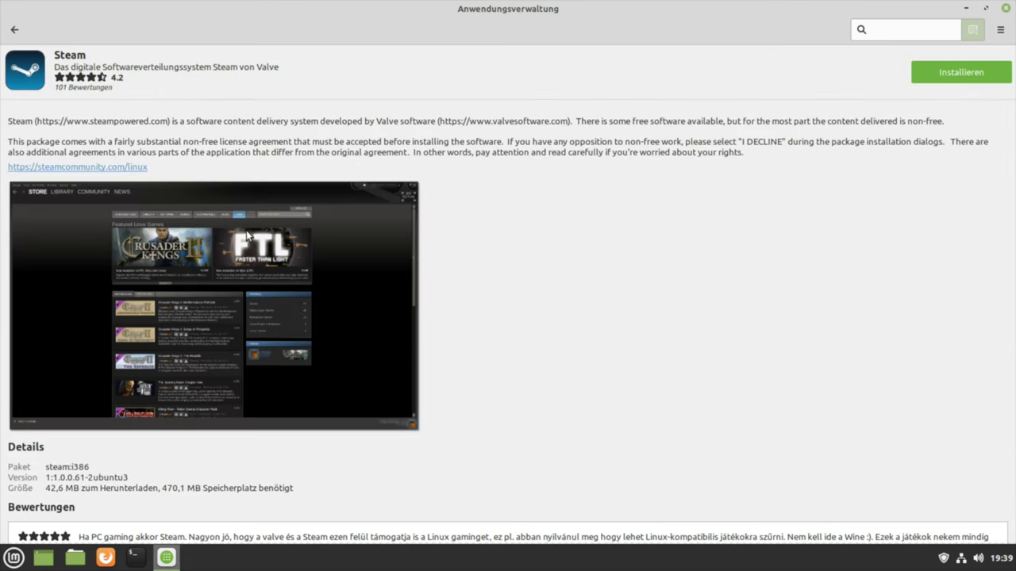
click(948, 80)
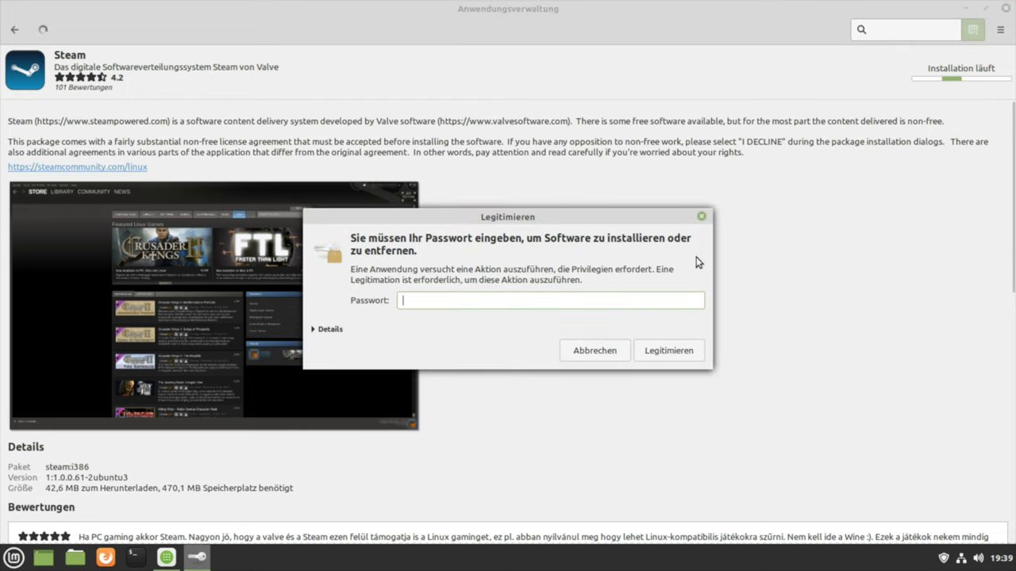
text(••••••)
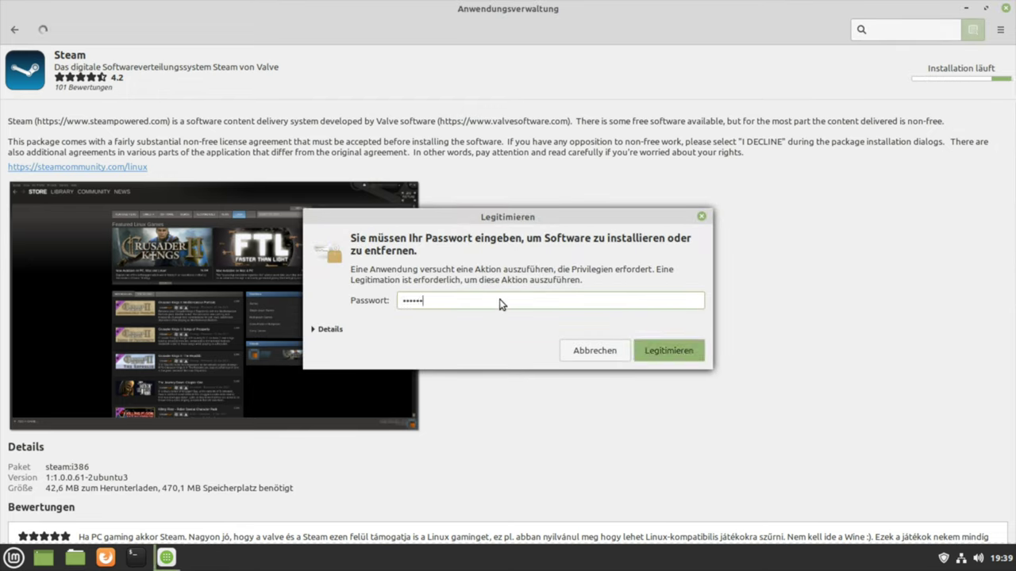
key(Return)
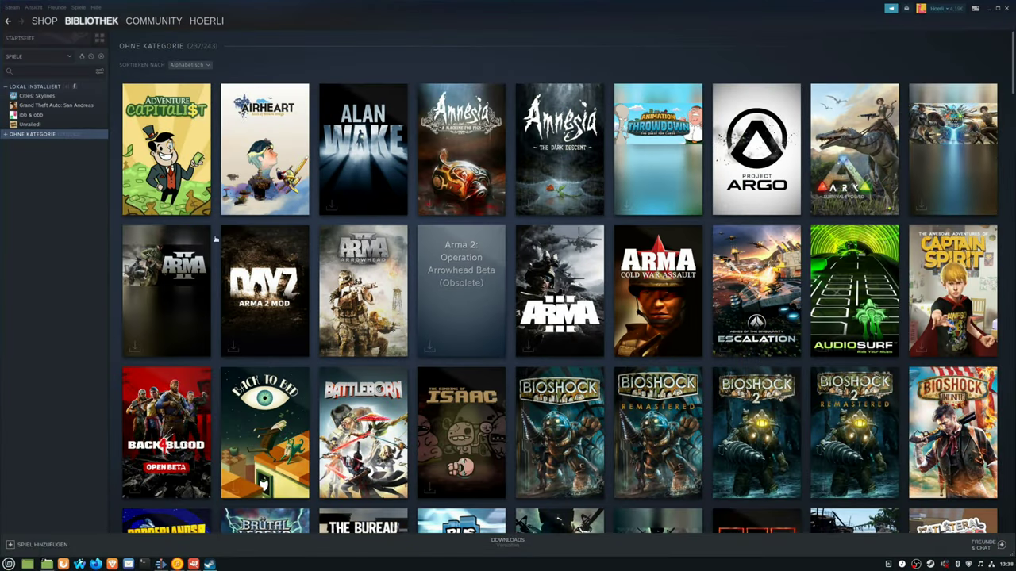
- Look through the uncategorized games in the Steam library, down to the end of the alphabetical list
scroll(181, 282, down, 3)
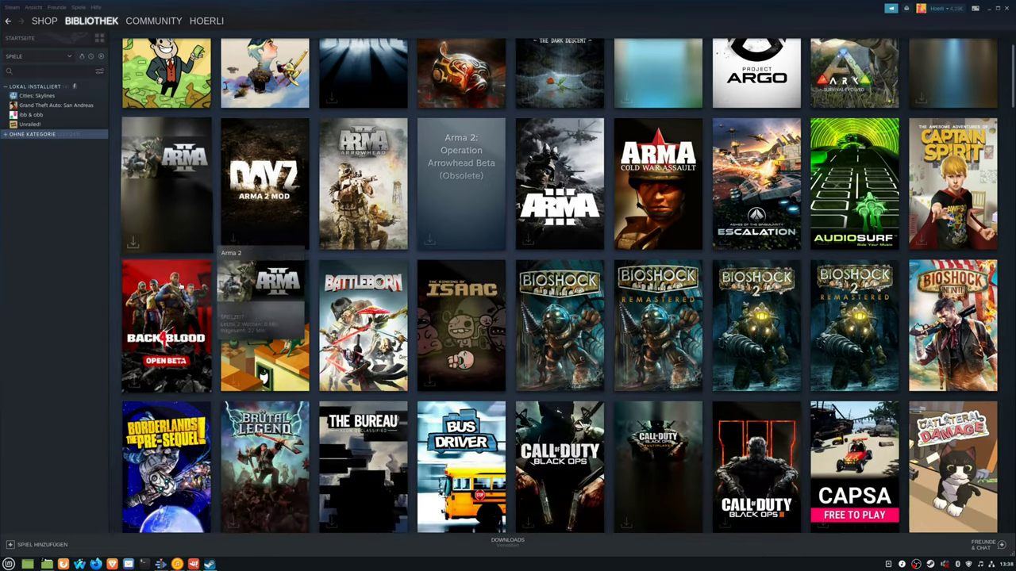
scroll(182, 284, down, 1)
scroll(195, 326, down, 3)
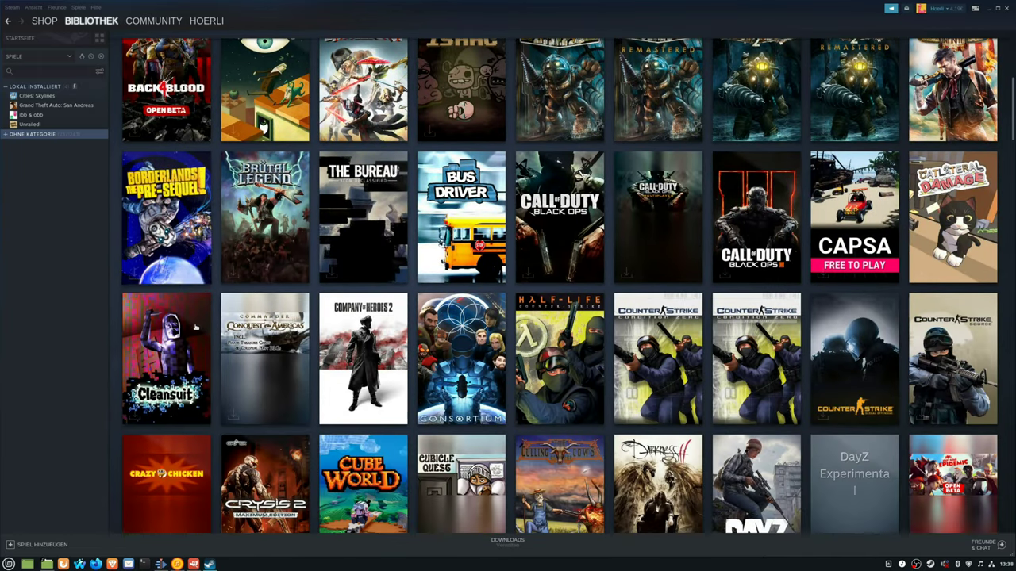
scroll(195, 327, down, 1)
scroll(195, 326, down, 2)
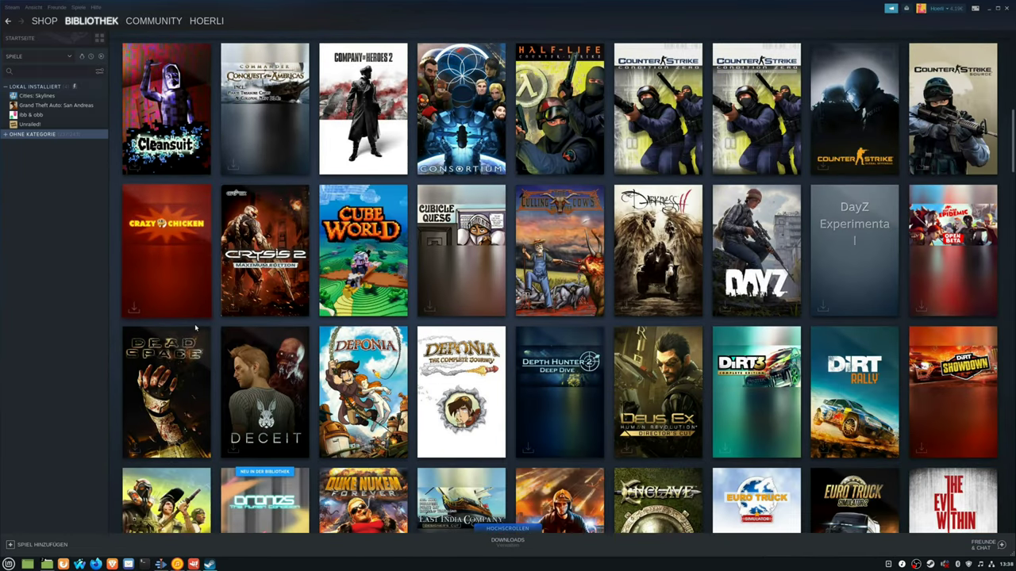
scroll(196, 326, down, 2)
scroll(195, 326, down, 2)
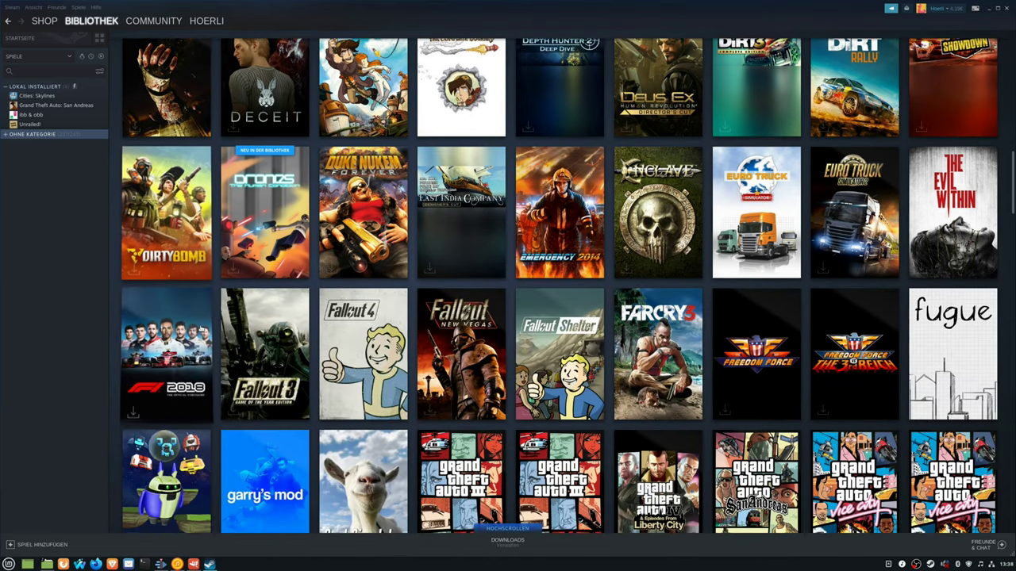
scroll(195, 326, down, 2)
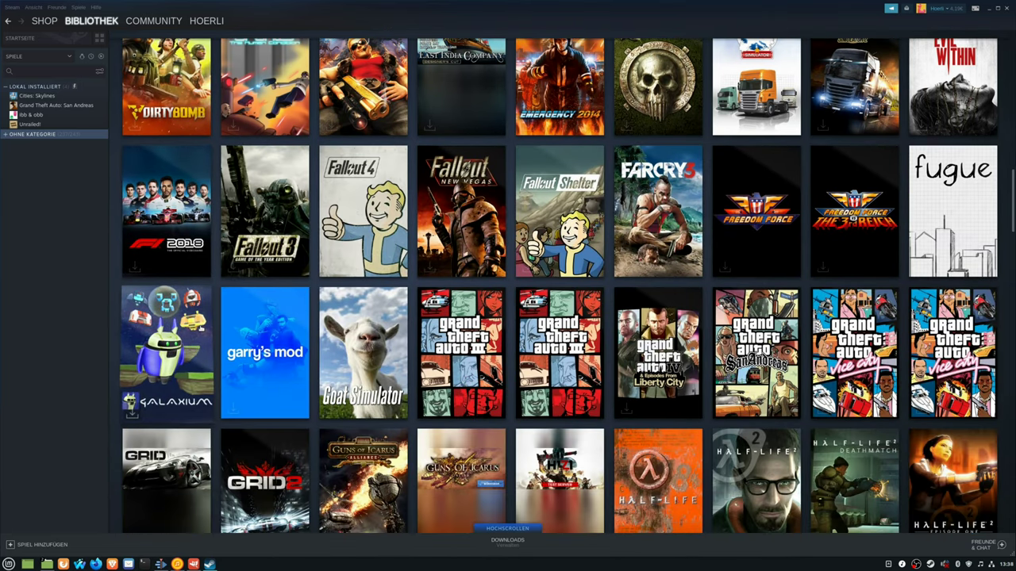
scroll(200, 327, down, 4)
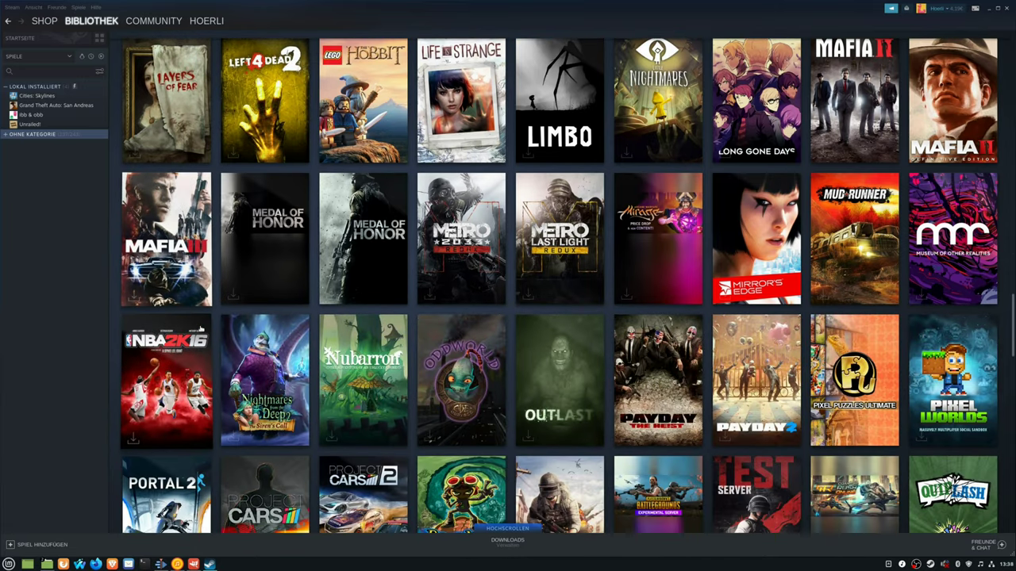
scroll(201, 328, down, 5)
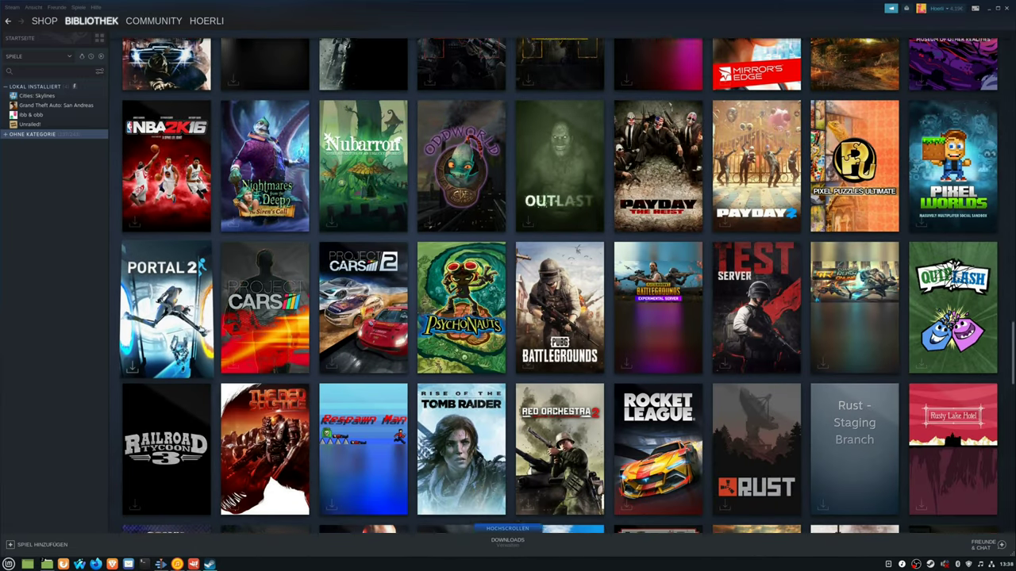
scroll(200, 328, down, 4)
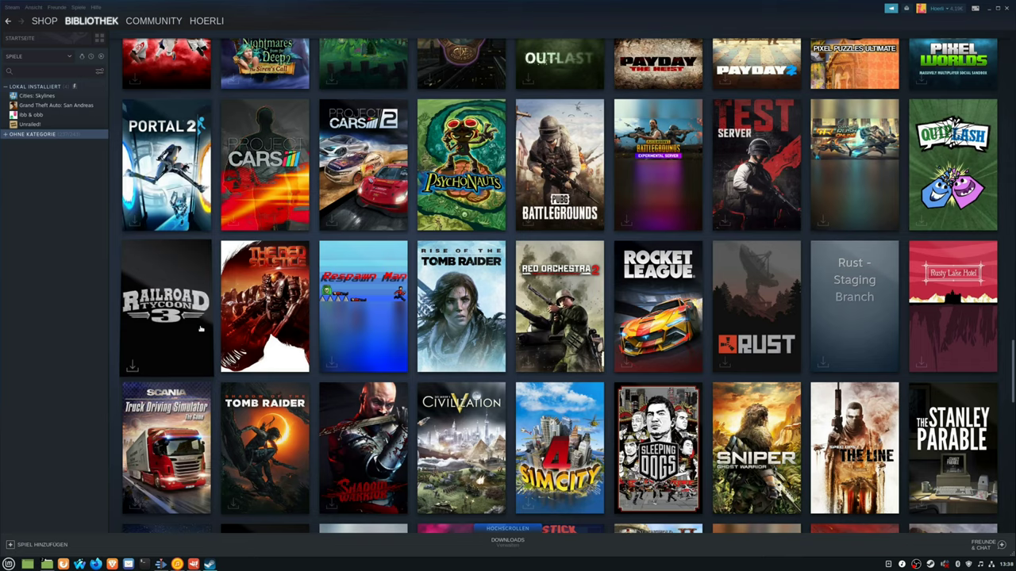
scroll(201, 328, down, 1)
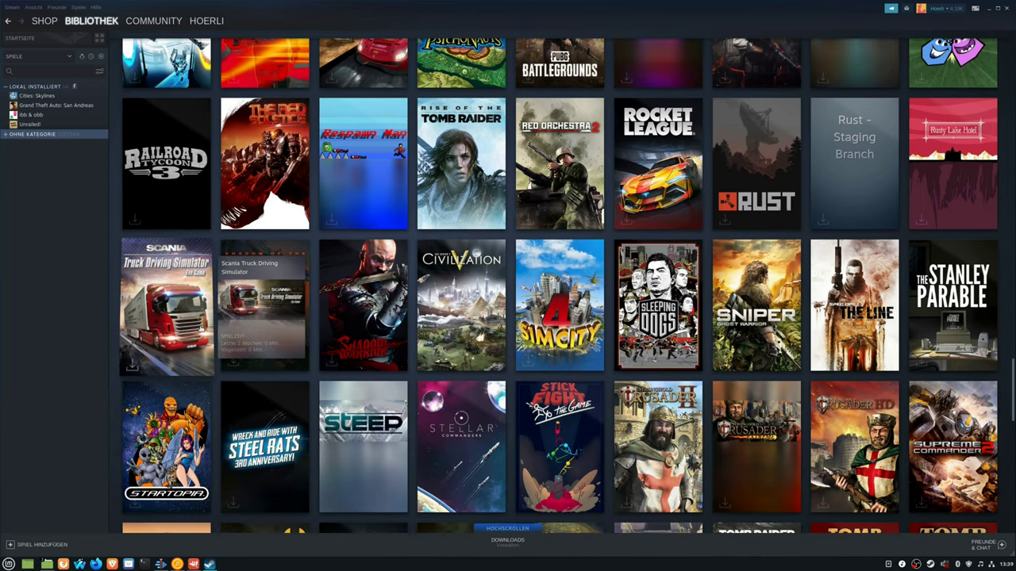
scroll(201, 327, down, 5)
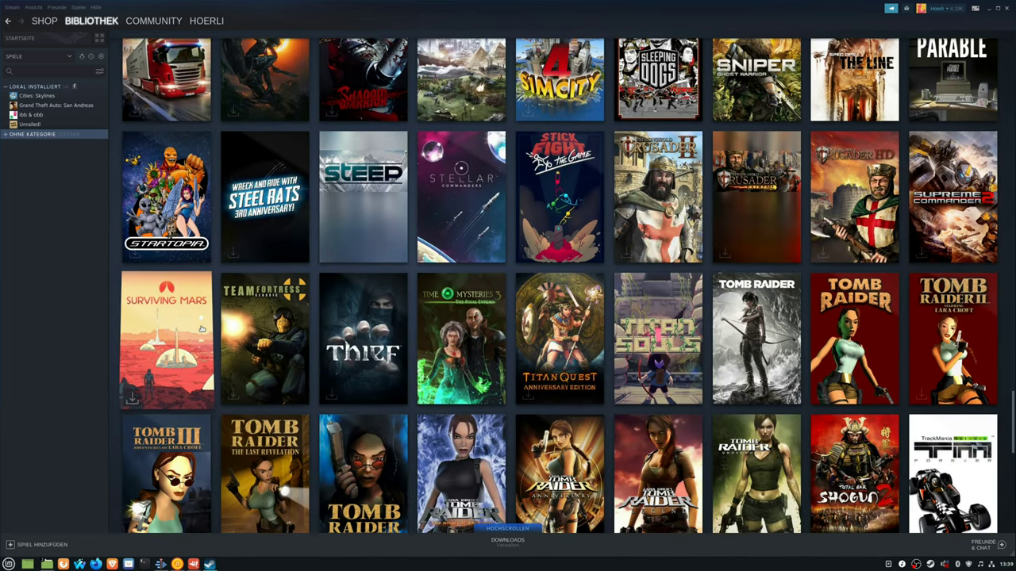
scroll(202, 328, down, 5)
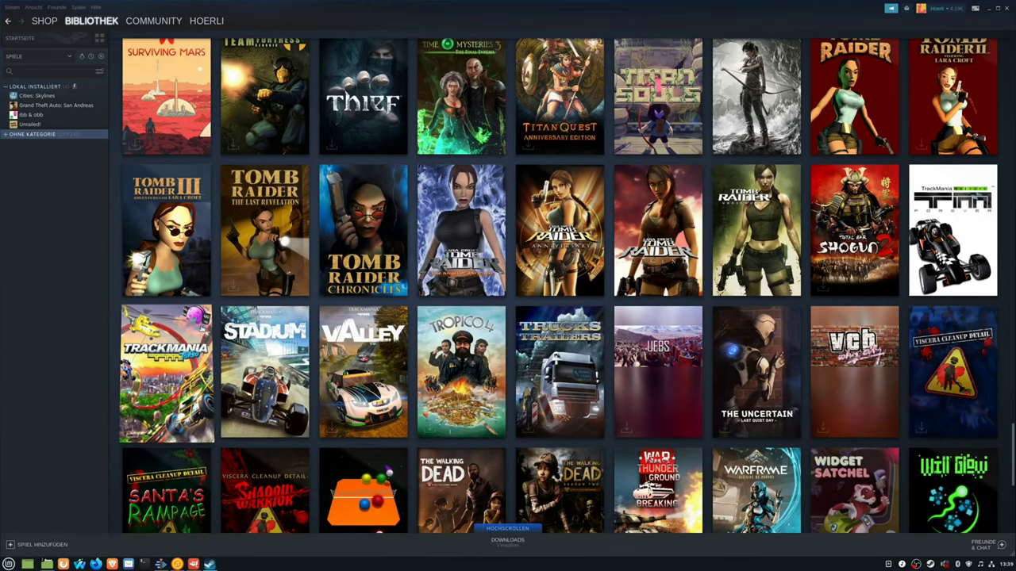
scroll(202, 328, down, 6)
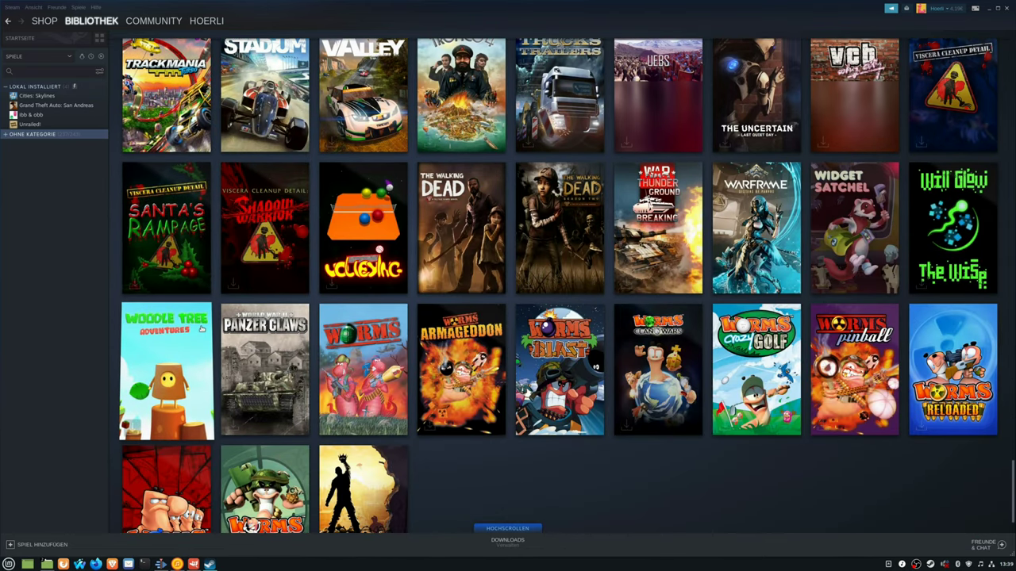
- Look back up through the Steam library from the end of the alphabetical list to the Tomb Raider games
scroll(201, 327, down, 2)
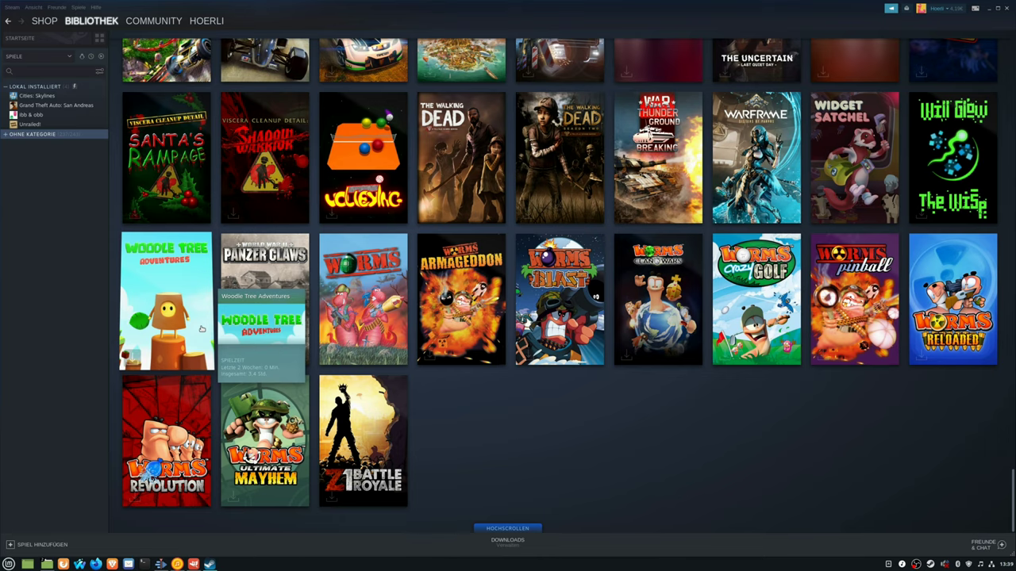
scroll(201, 328, up, 10)
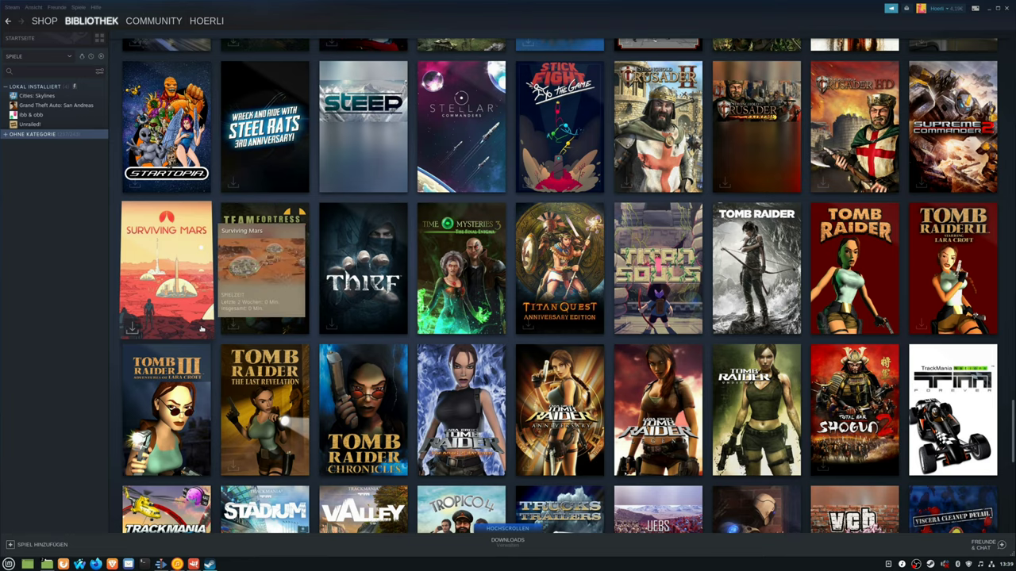
scroll(201, 328, up, 2)
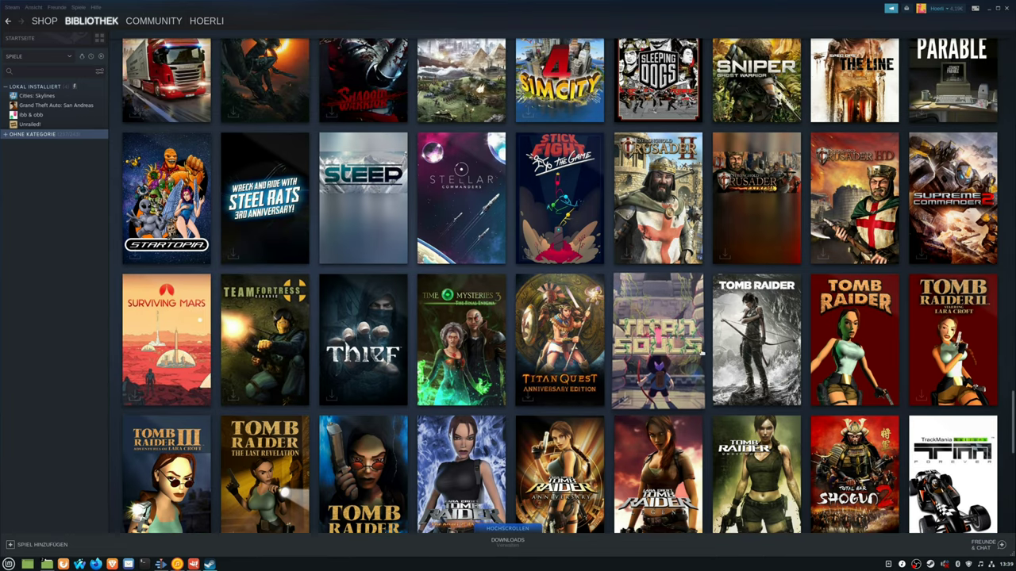
click(735, 350)
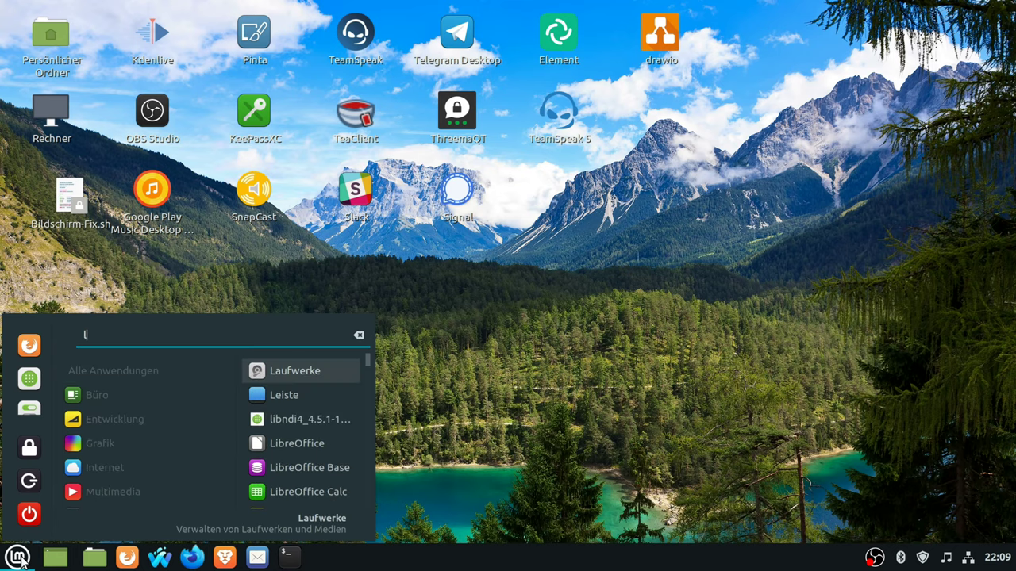
- Launch Lutris and start the installation of the latest version of Battlefield V from the games library
key(Return)
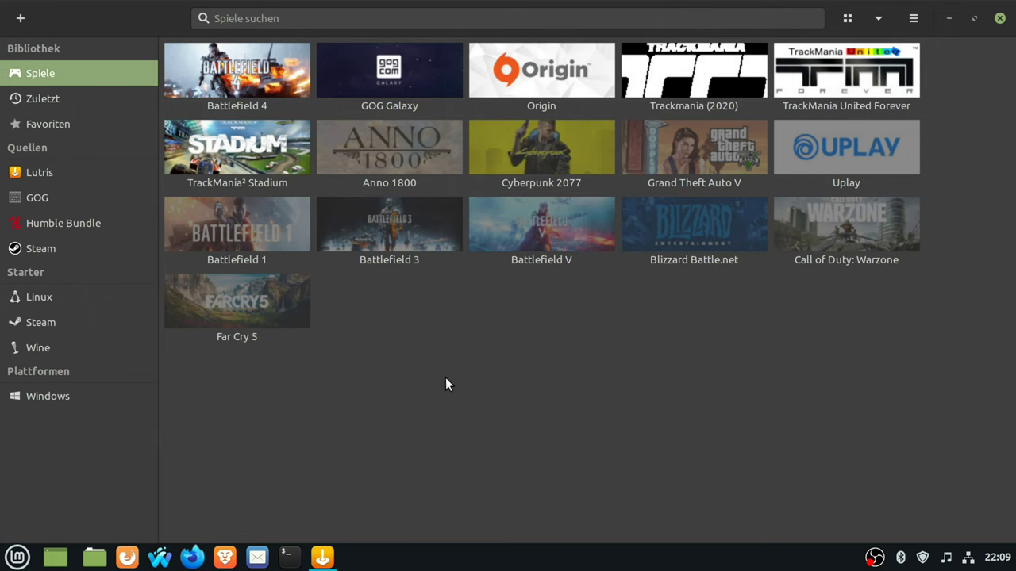
click(539, 242)
click(225, 519)
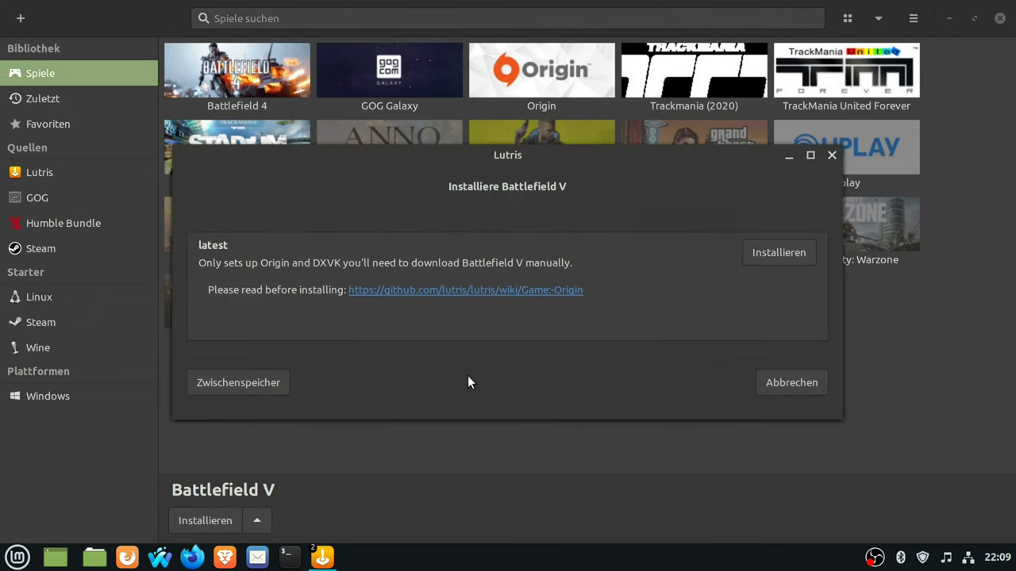
click(778, 252)
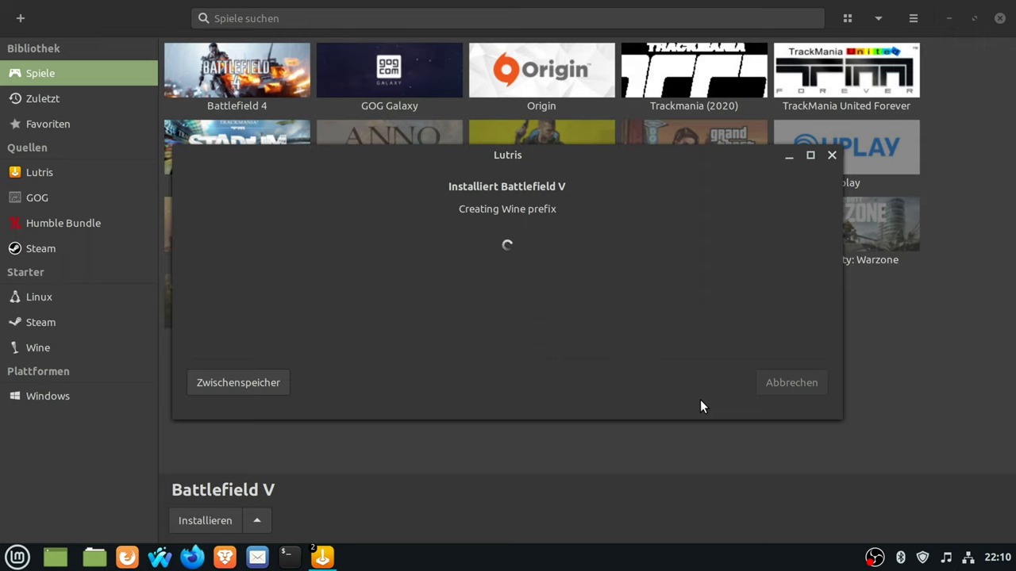
- Choose AMD as the GPU for the DXVK workarounds and continue through the Battlefield V installer
click(528, 321)
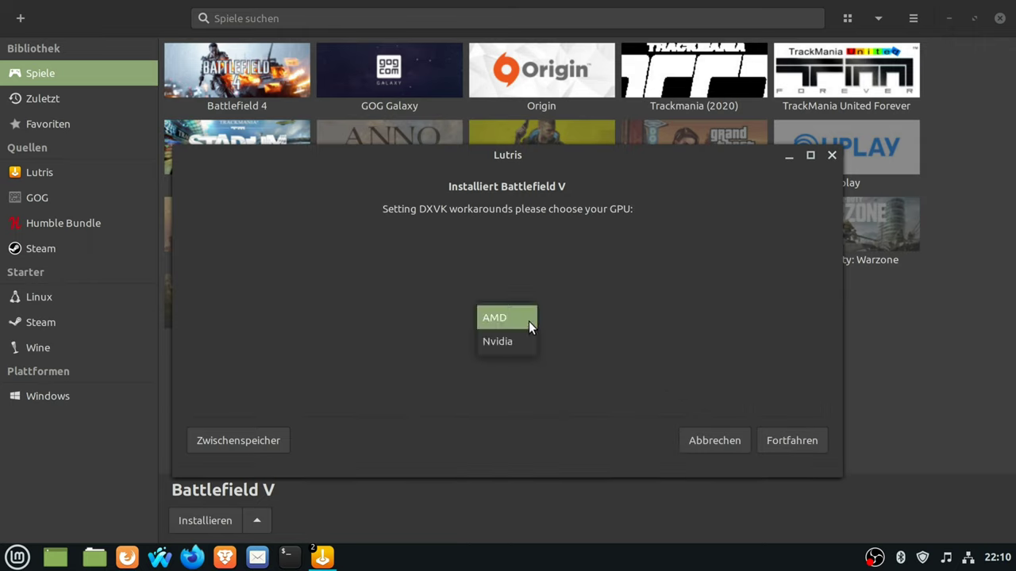
click(528, 322)
click(790, 439)
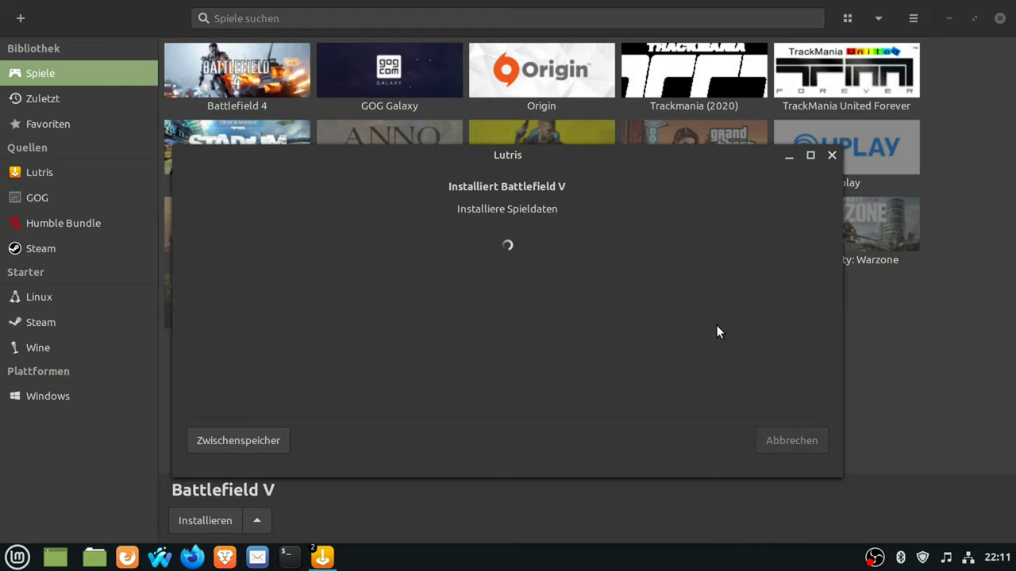
click(781, 440)
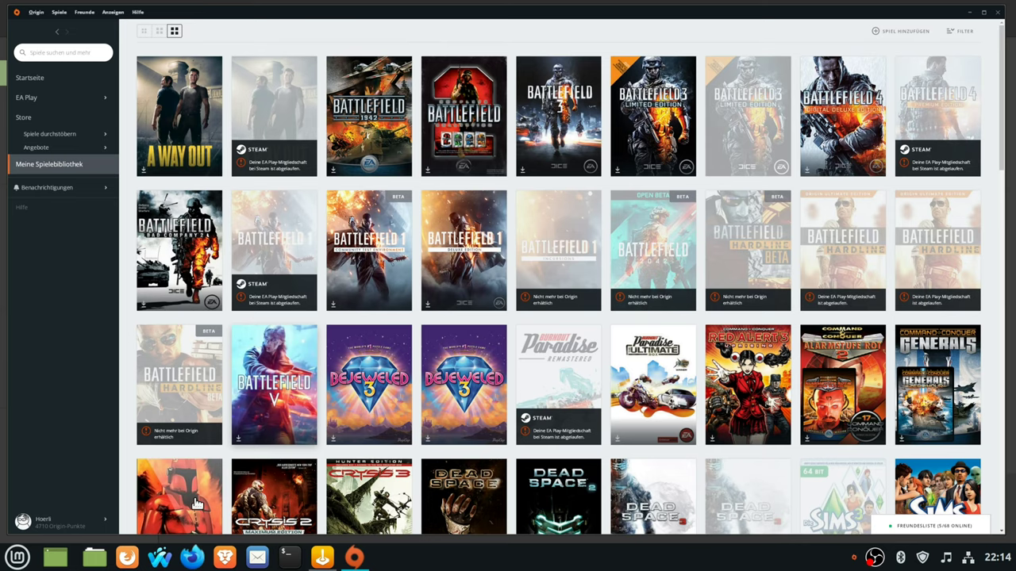
- Start the Battlefield V download from the Origin game library, keeping the default installation location and both shortcut options
click(274, 381)
click(634, 211)
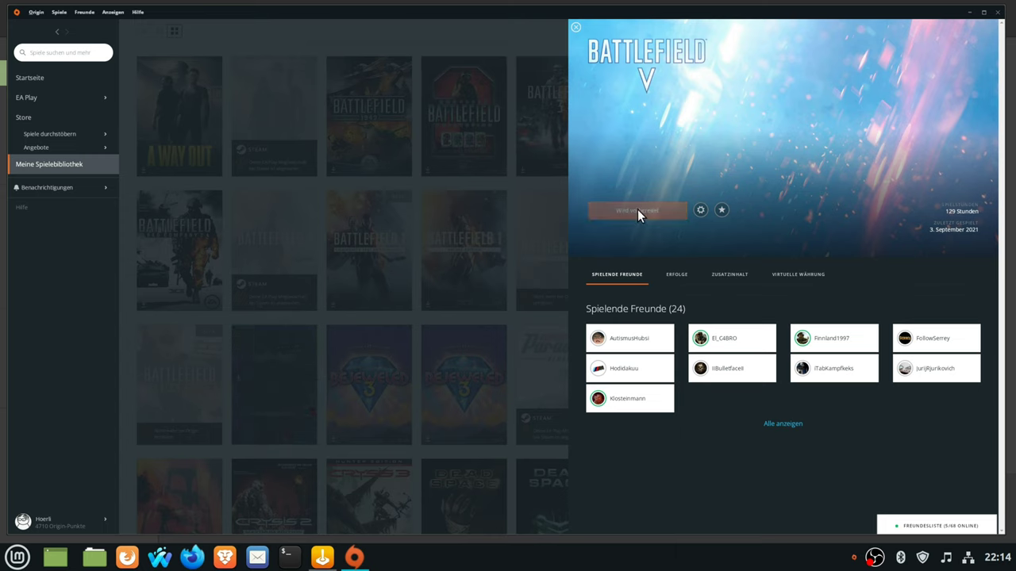
click(461, 171)
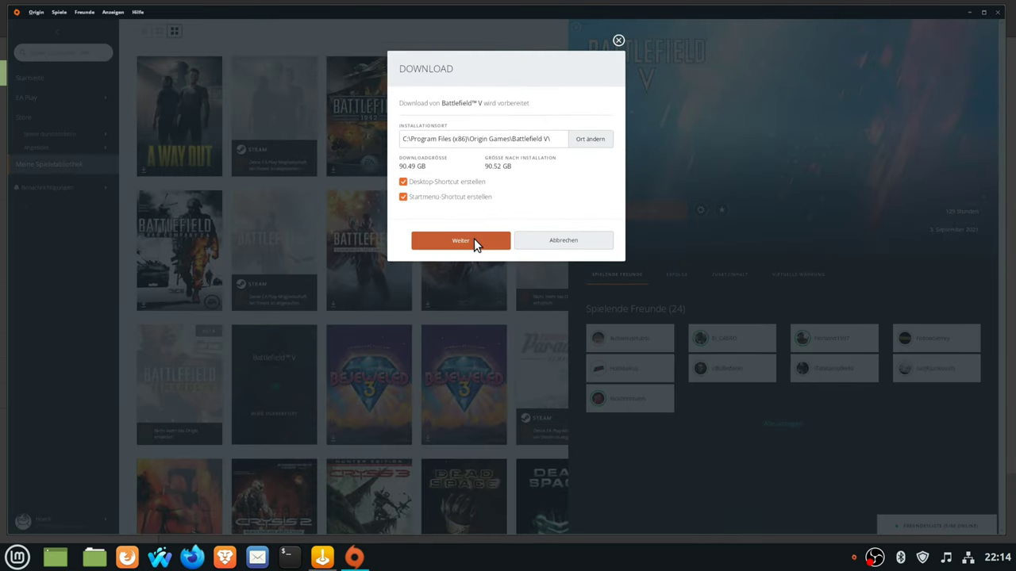
click(474, 239)
click(465, 258)
click(449, 300)
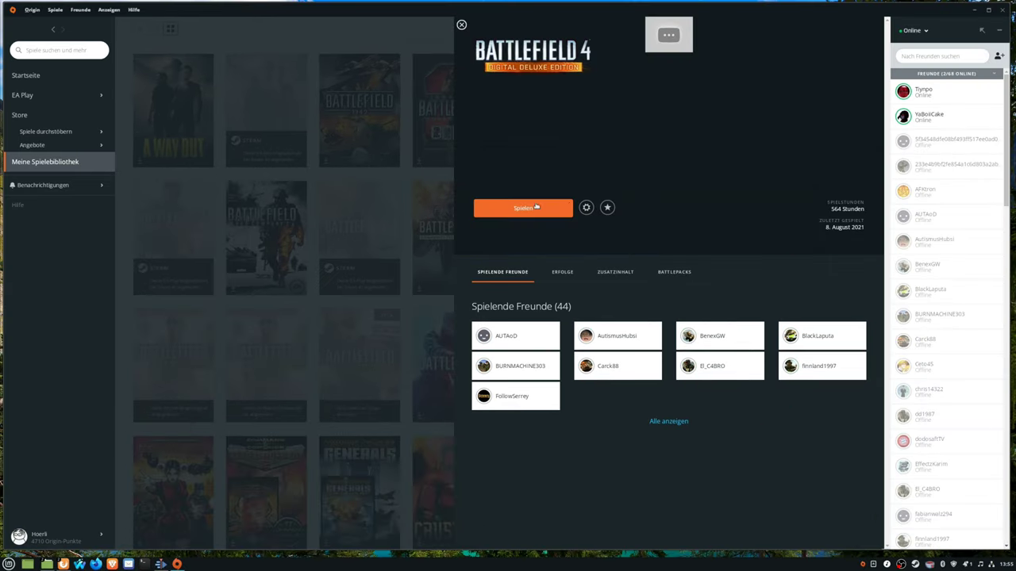
- Start Battlefield 4 from its Origin game page and go to the game's multiplayer section
click(523, 207)
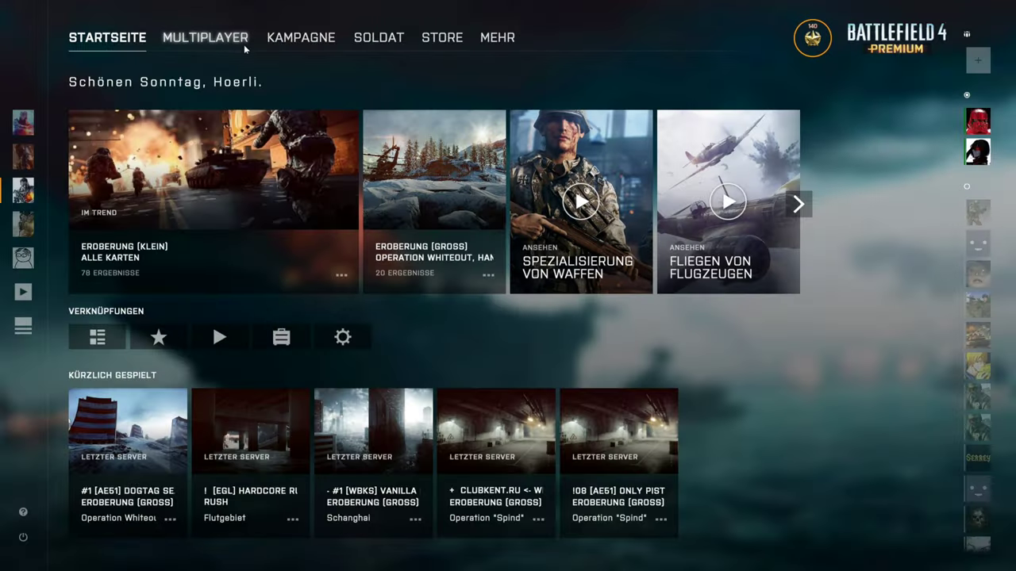
click(207, 38)
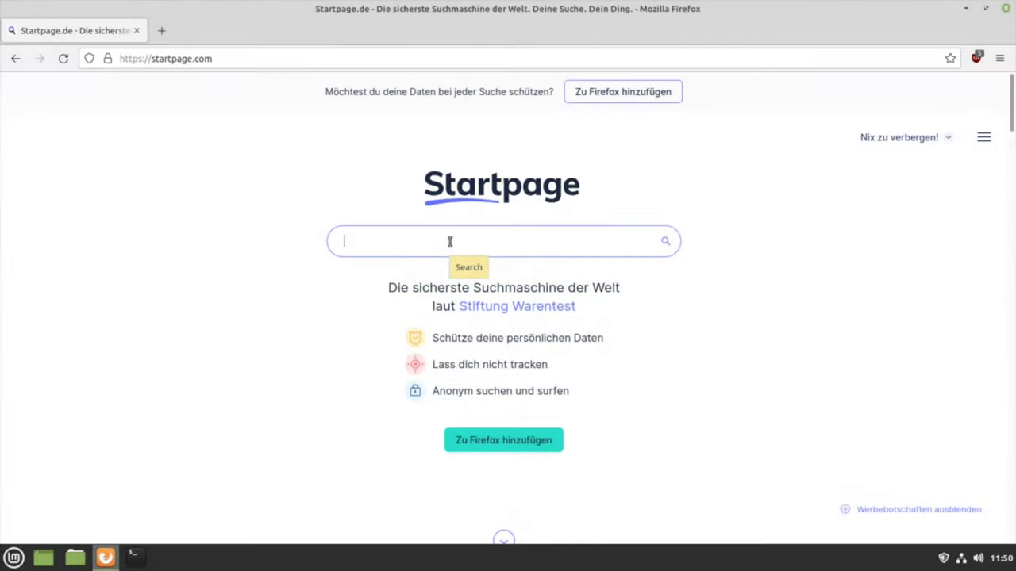
- Search Startpage in Firefox for "Logitech Linux Treiber" and look over the Logitech Options page from the results
text(Logitech L)
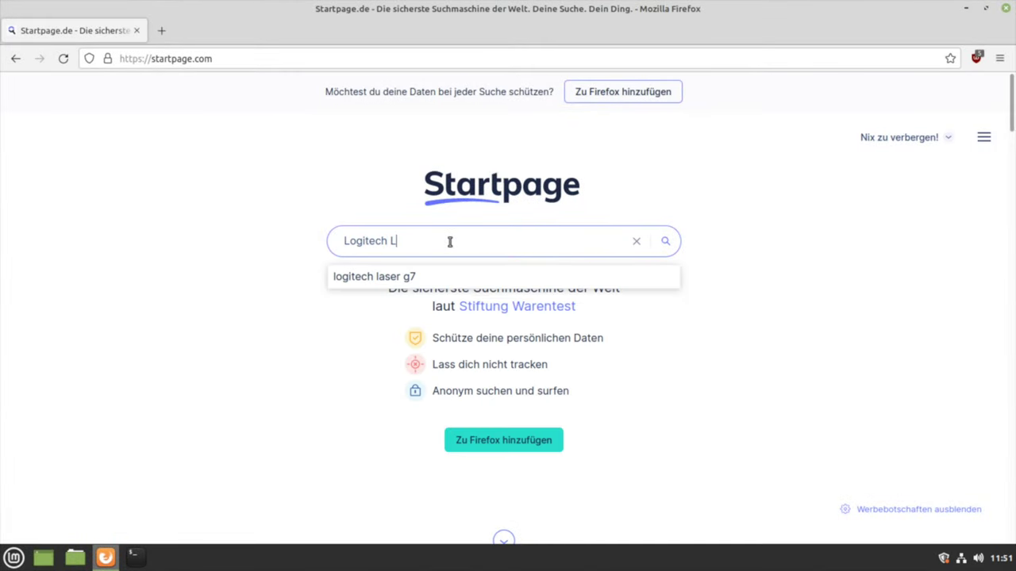
text(inux DTreiber)
key(Return)
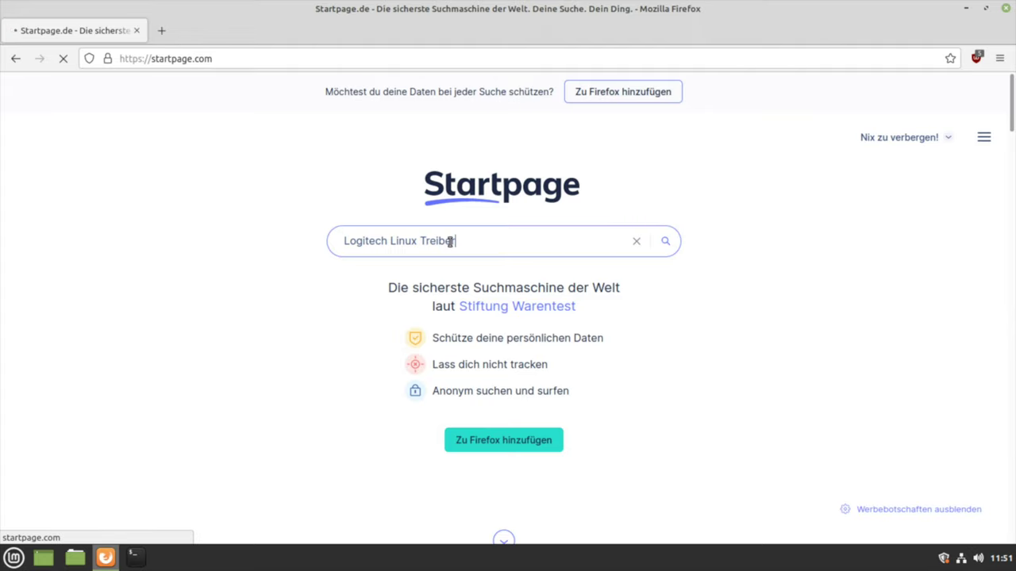
click(244, 227)
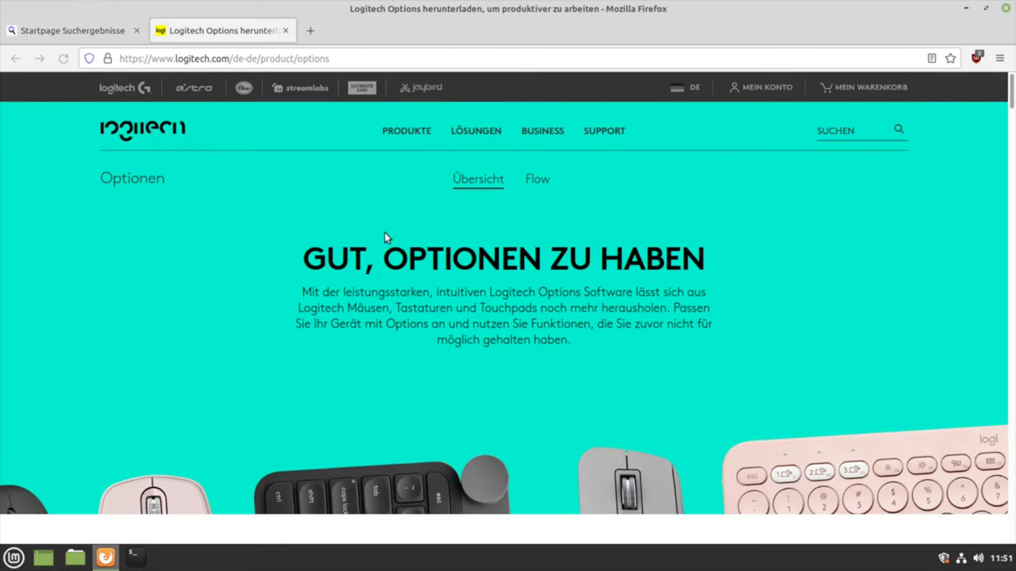
scroll(477, 238, down, 10)
scroll(487, 242, up, 10)
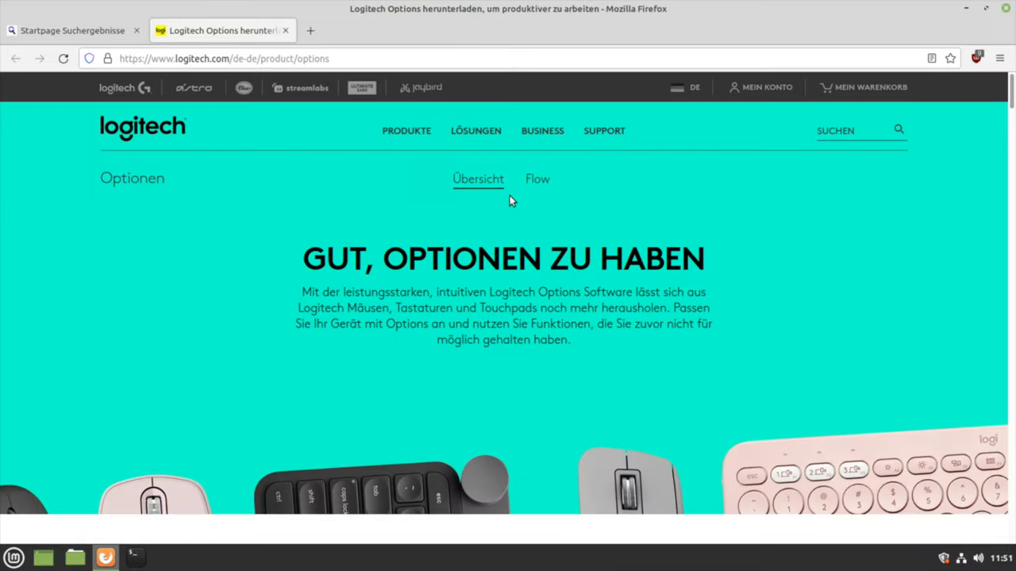
- Go to Logitech's support downloads, browse the keyboard category and open the MX Keys for Business support page
mouse_move(609, 137)
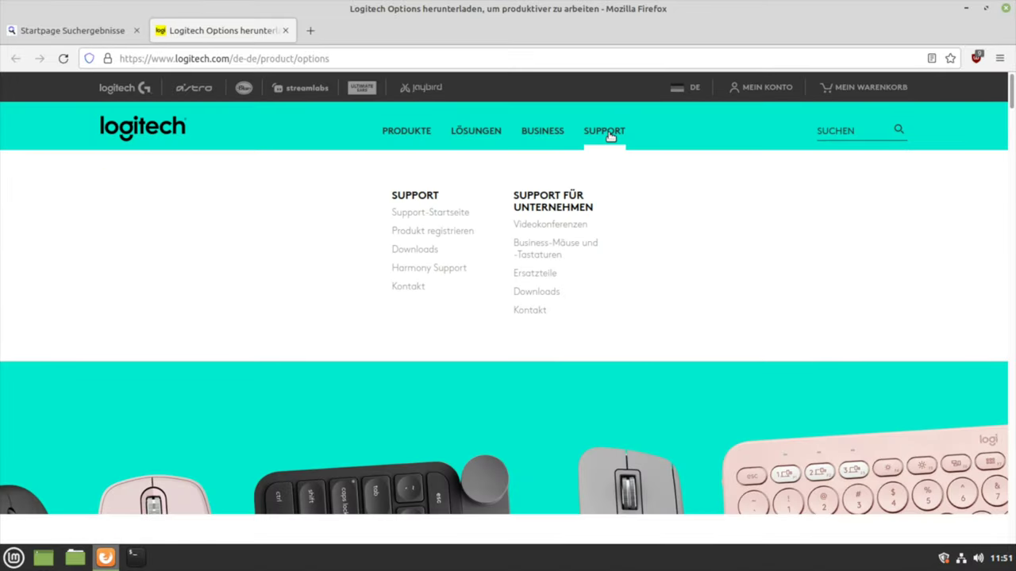
click(413, 249)
scroll(411, 258, down, 5)
scroll(411, 259, down, 3)
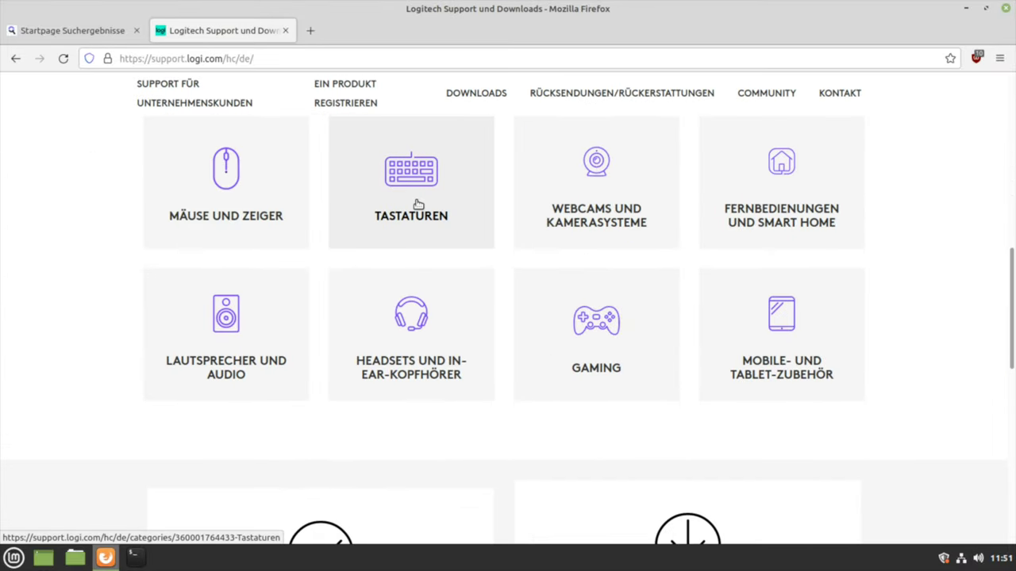
click(418, 205)
scroll(415, 227, down, 9)
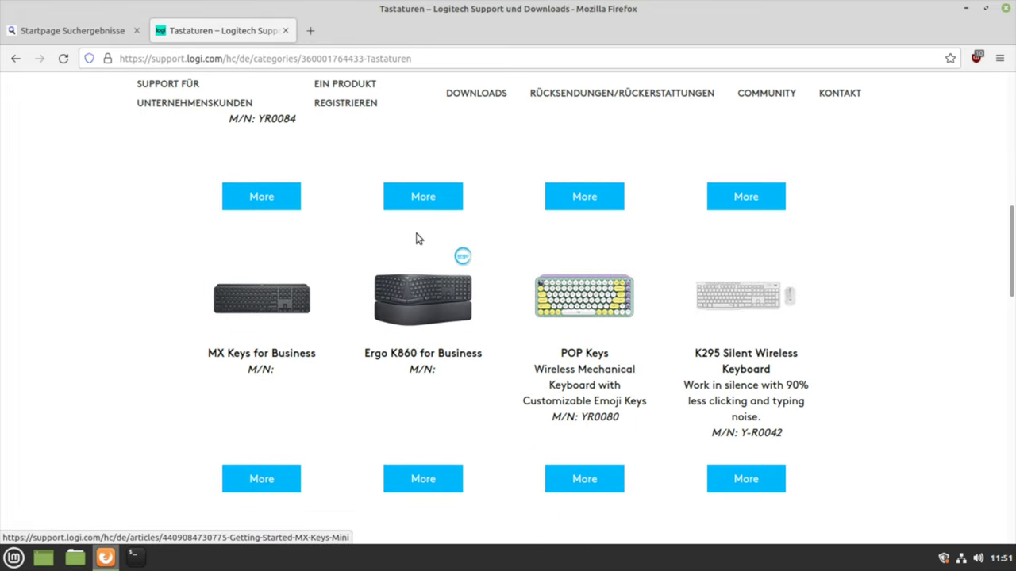
click(248, 337)
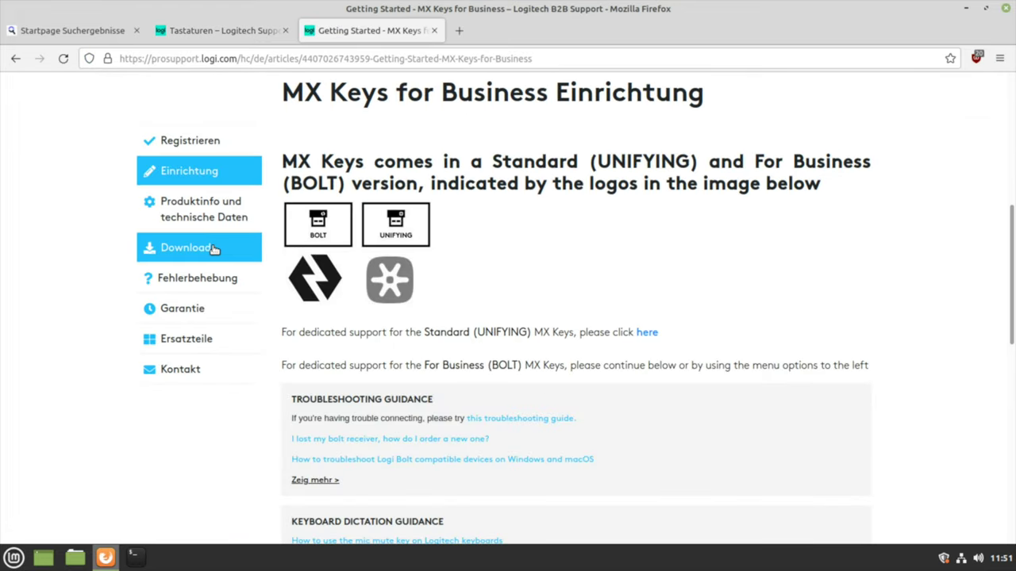
- Check the available downloads for MX Keys for Business and close the Logitech pages
click(212, 249)
scroll(501, 302, down, 1)
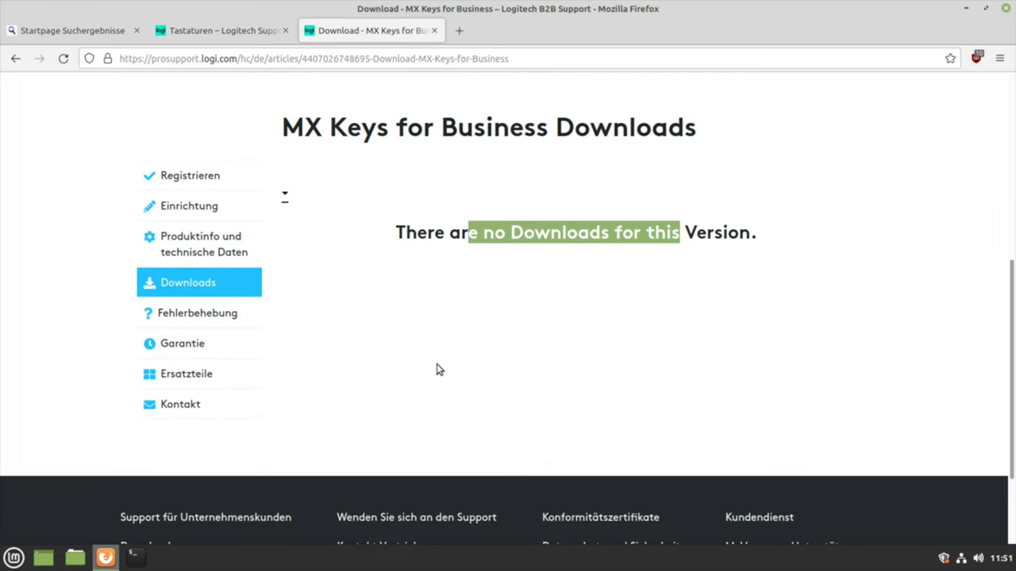
click(434, 30)
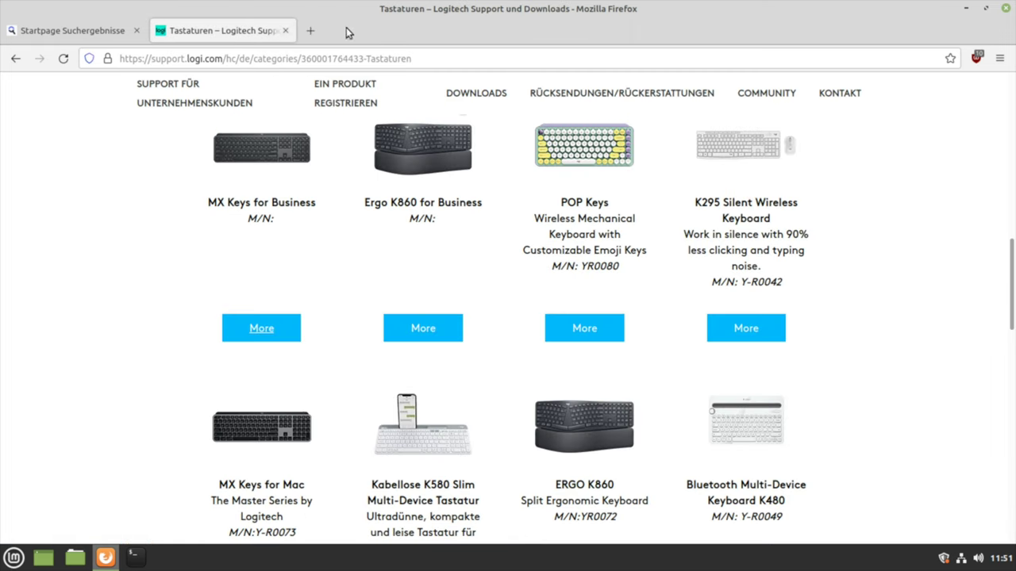
click(287, 30)
- Search Startpage for "Roccat Tastatur Treiber" and open the Roccat Support Home result
drag(182, 95, 110, 95)
text(Roccat Tastatur)
key(Return)
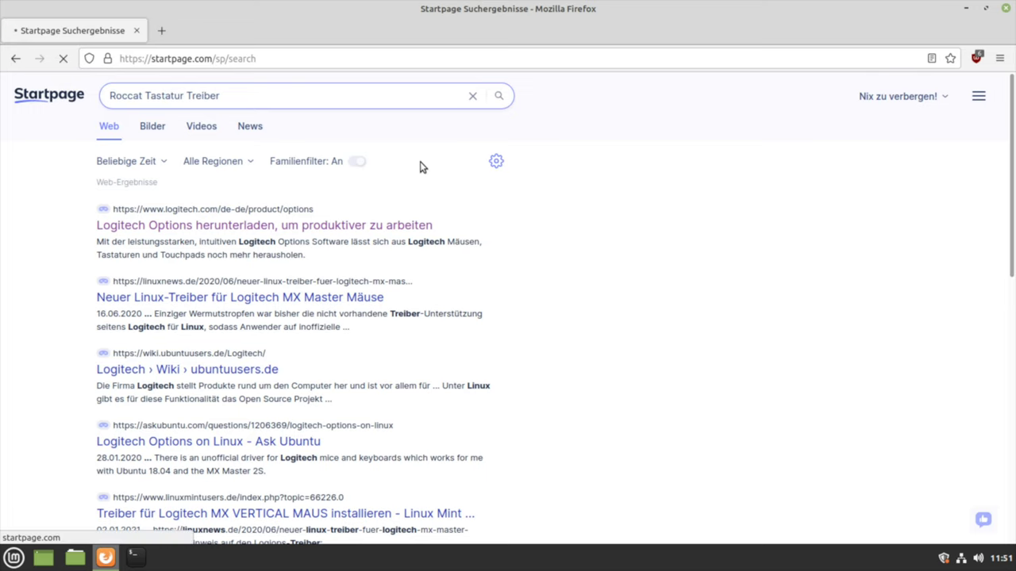
click(234, 225)
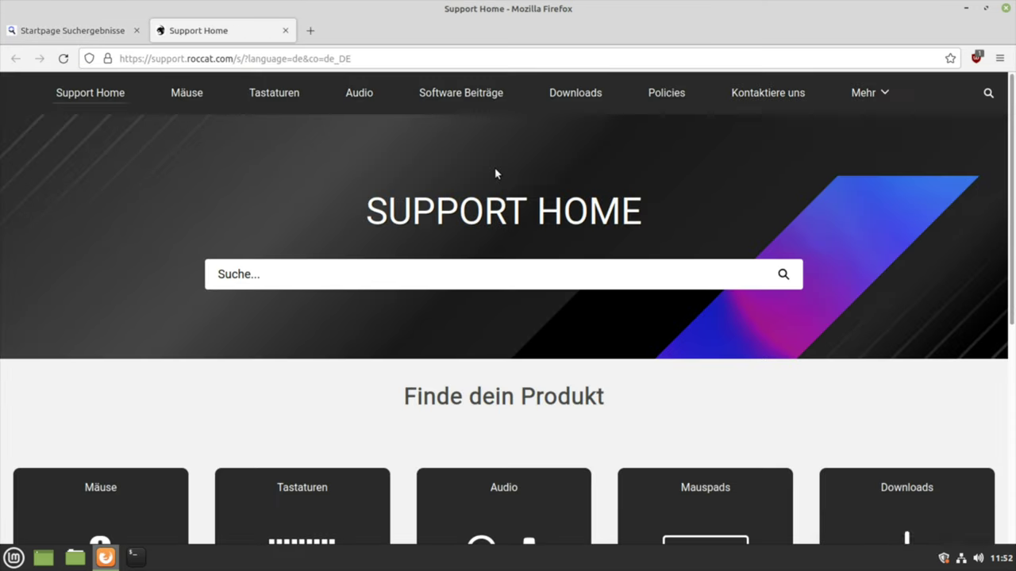
- Browse the mice category on the Roccat support site and open the Burst Core topic
scroll(496, 191, down, 5)
click(82, 301)
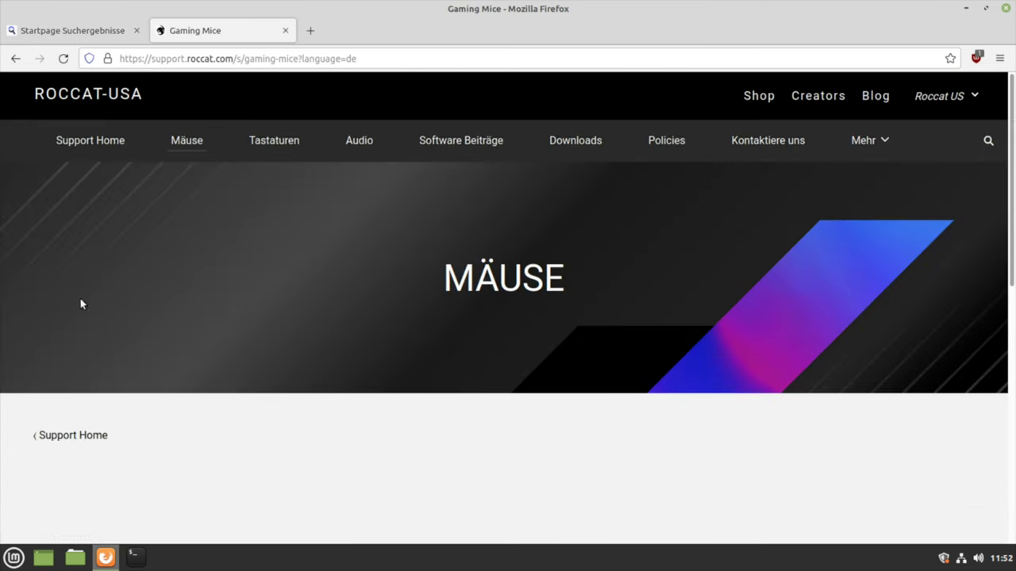
scroll(265, 302, down, 4)
click(158, 306)
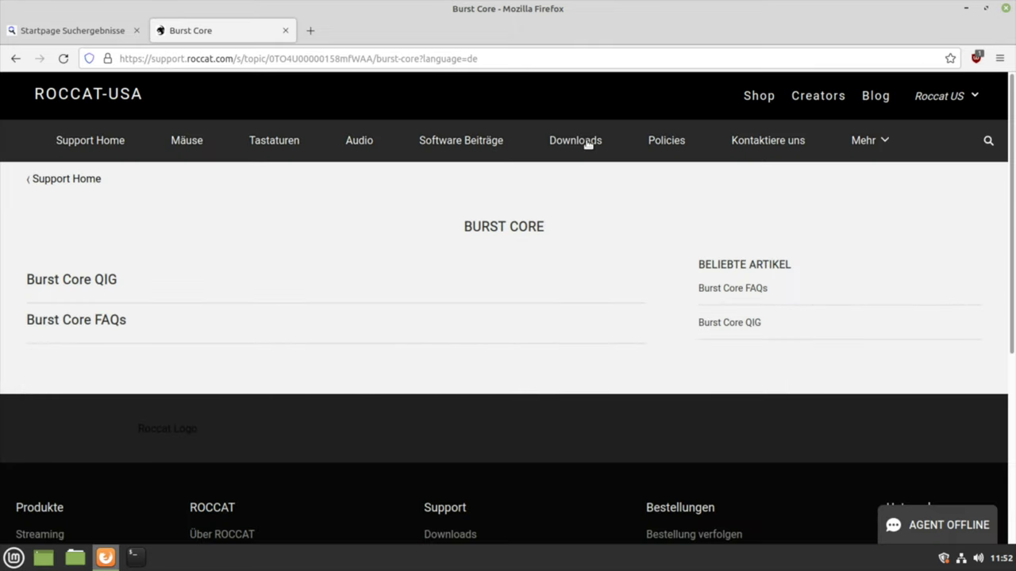
- Display the Roccat driver software for the Burst Core in the Mäuse category of the downloads page
click(576, 140)
scroll(503, 284, down, 2)
click(515, 301)
click(484, 342)
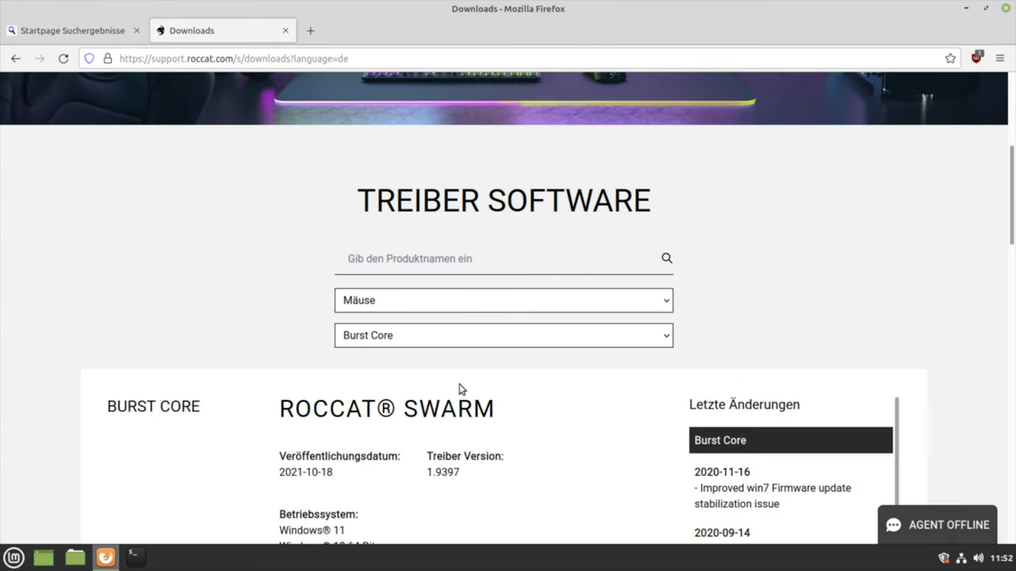
- Examine the ROCCAT Swarm driver's supported operating systems and other downloads, and close the Roccat page
scroll(628, 344, down, 3)
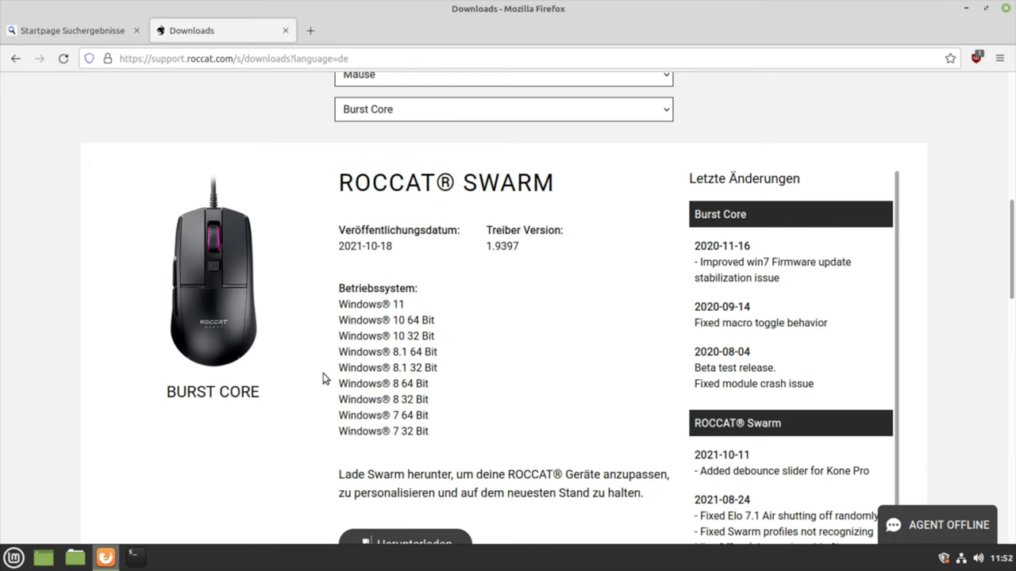
drag(336, 284, 449, 440)
click(585, 435)
scroll(585, 435, down, 2)
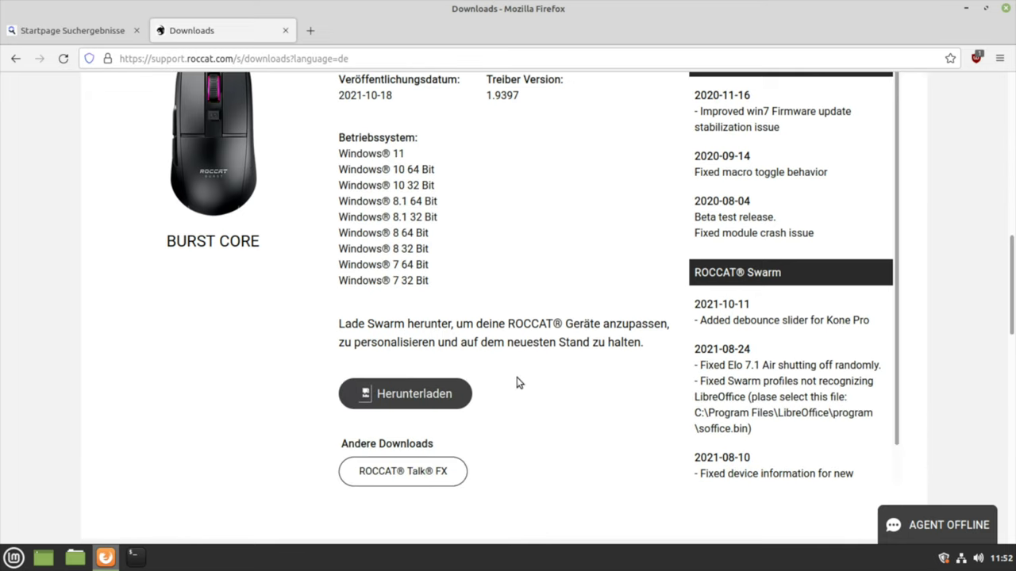
scroll(517, 377, down, 3)
click(421, 247)
click(572, 378)
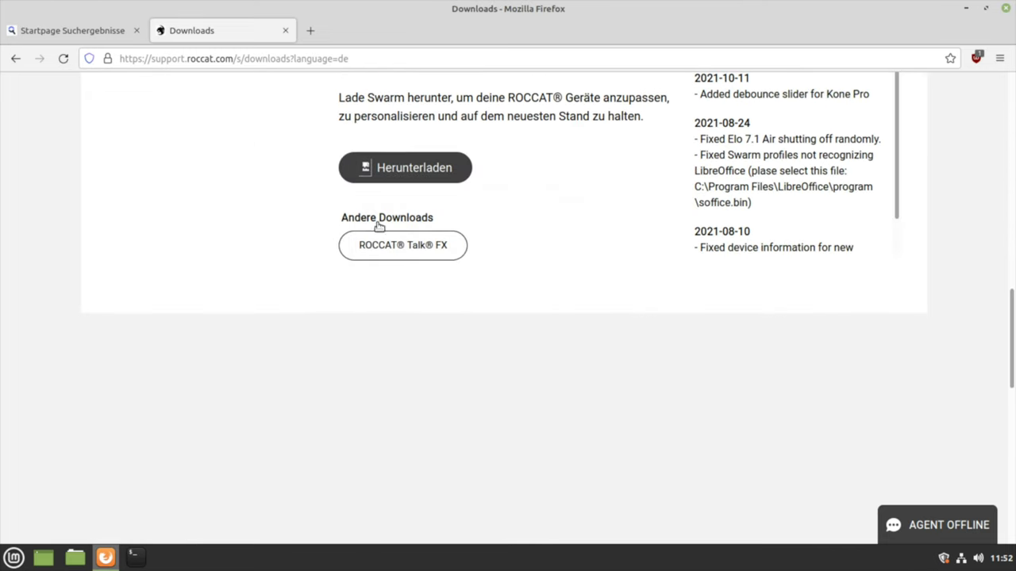
click(284, 30)
- Search Startpage for "ASUS Treiber" and open the official ASUS Deutschland support page
drag(186, 95, 32, 96)
text(ASUS Treiber)
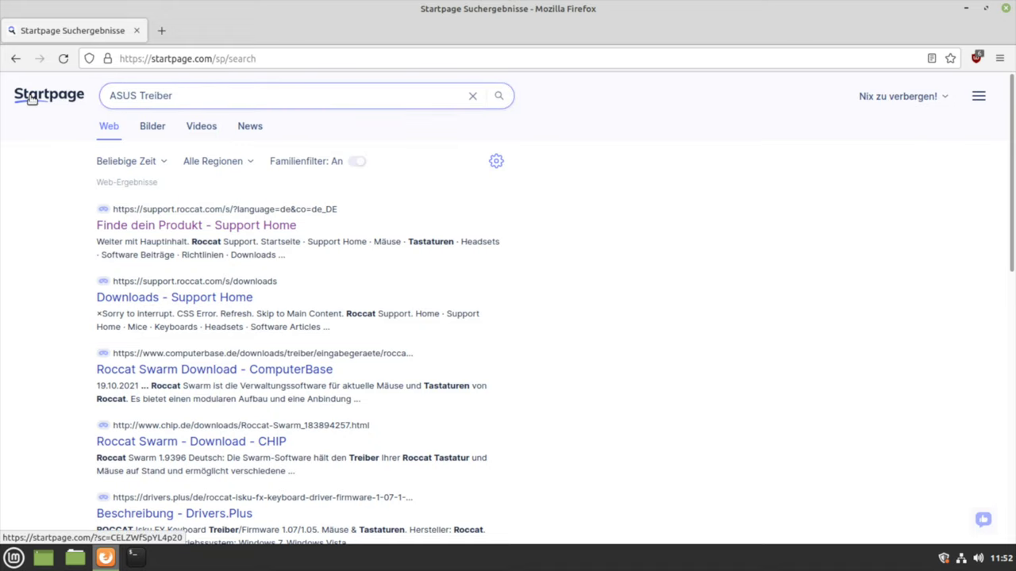
key(Return)
click(215, 232)
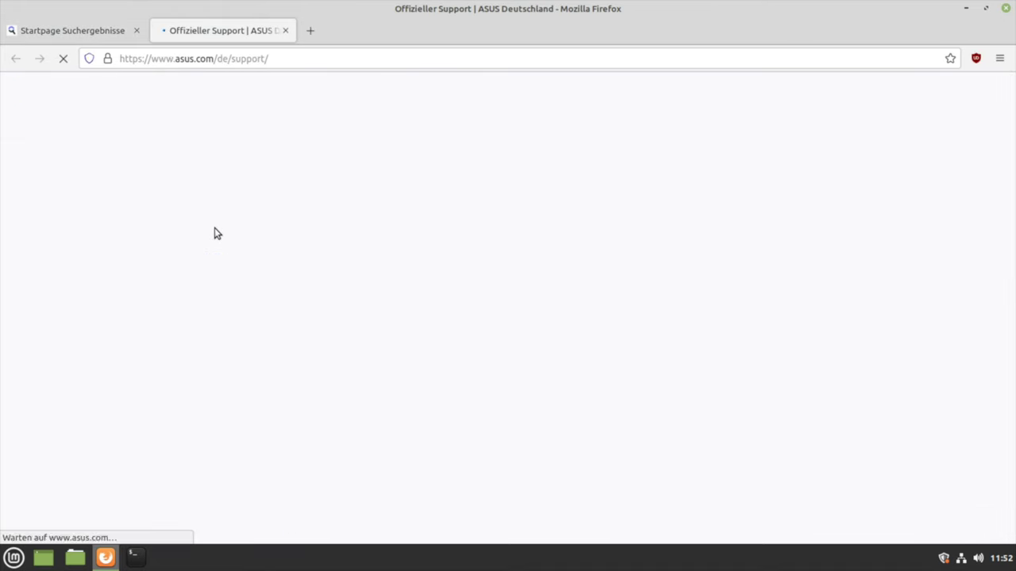
- Close the Startpage results and browse the ASUS product categories for components, displays and accessories, choosing the mouse pads entry
click(136, 30)
mouse_move(426, 112)
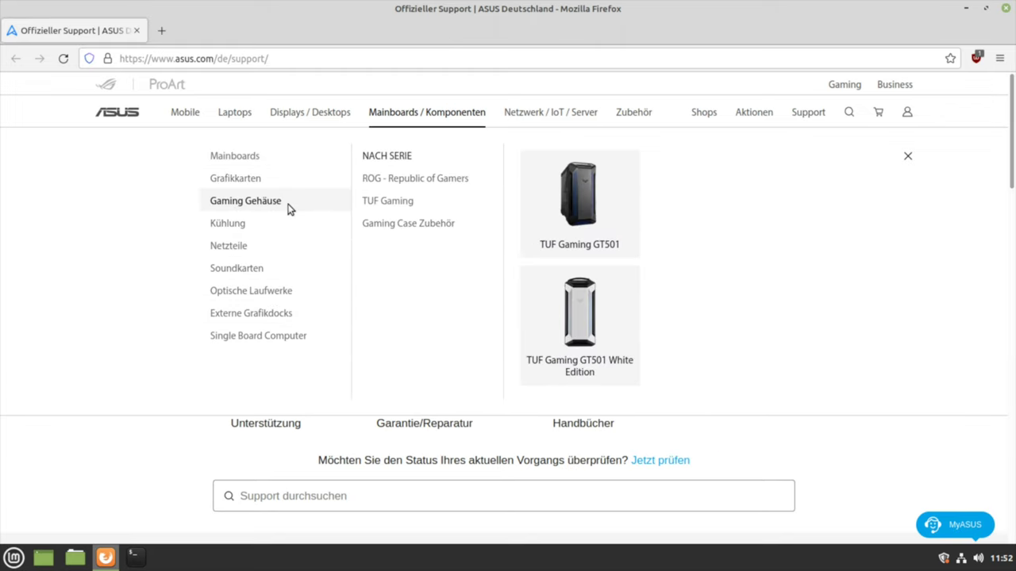
mouse_move(282, 346)
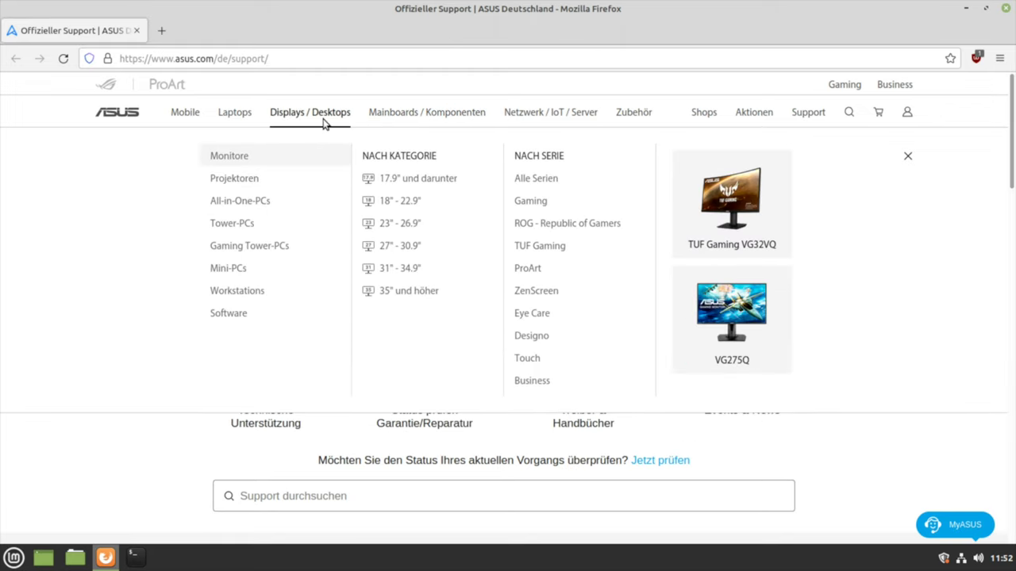
mouse_move(639, 120)
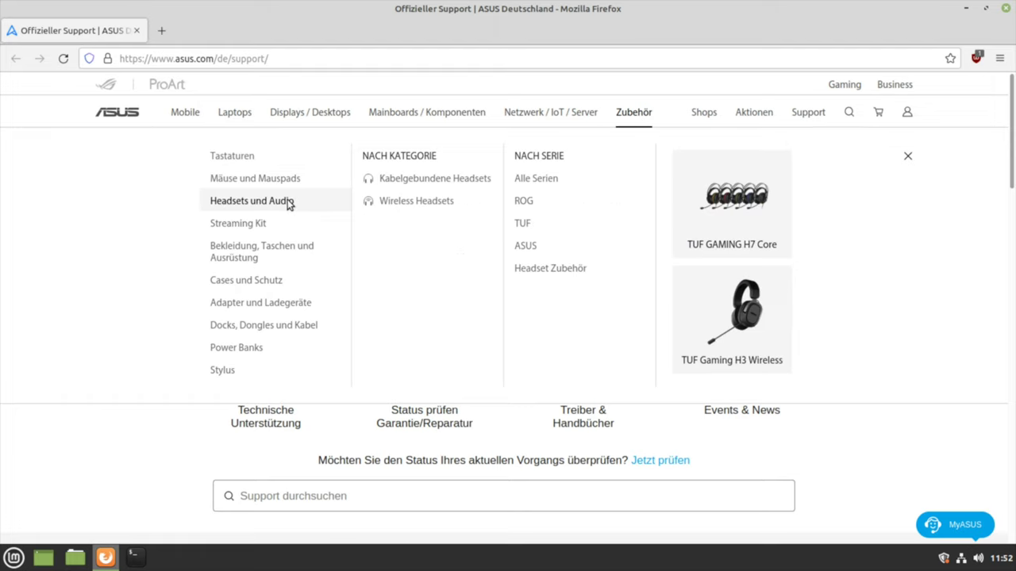
mouse_move(270, 223)
mouse_move(255, 178)
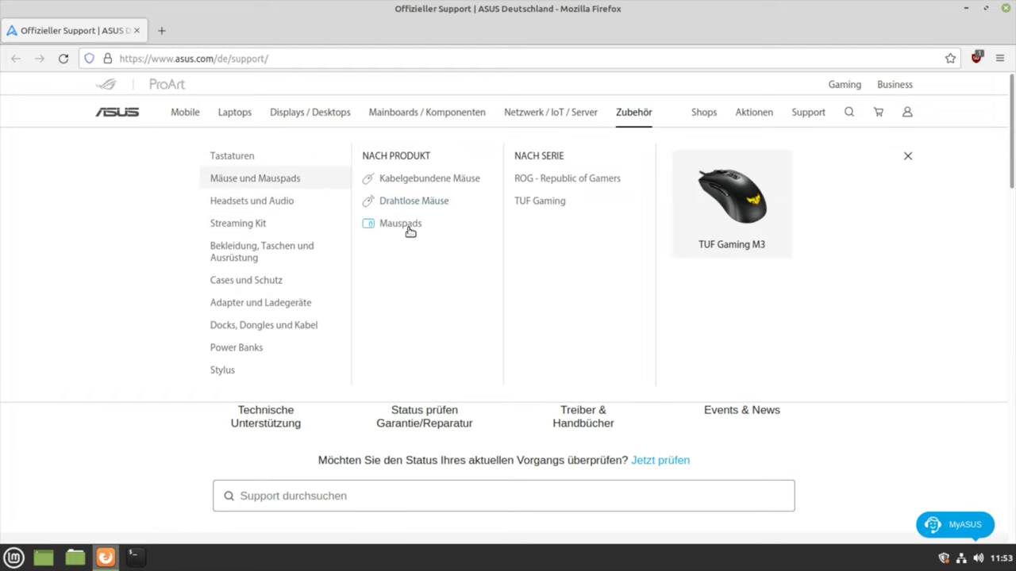
click(393, 226)
- Return from the ASUS homepage to the support page and open the "Treiber & Handbücher" section
scroll(474, 294, down, 5)
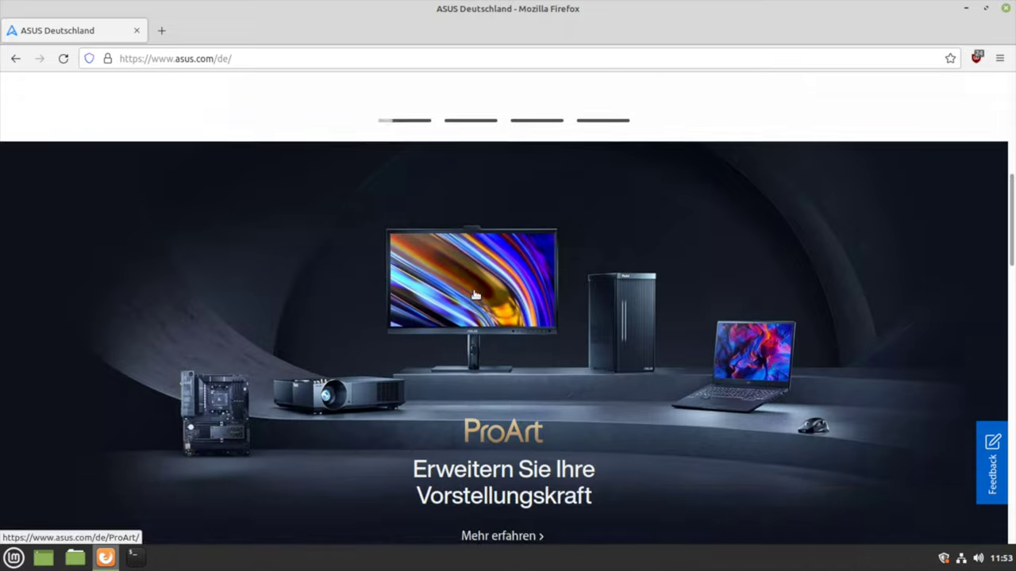
scroll(472, 295, up, 5)
click(816, 143)
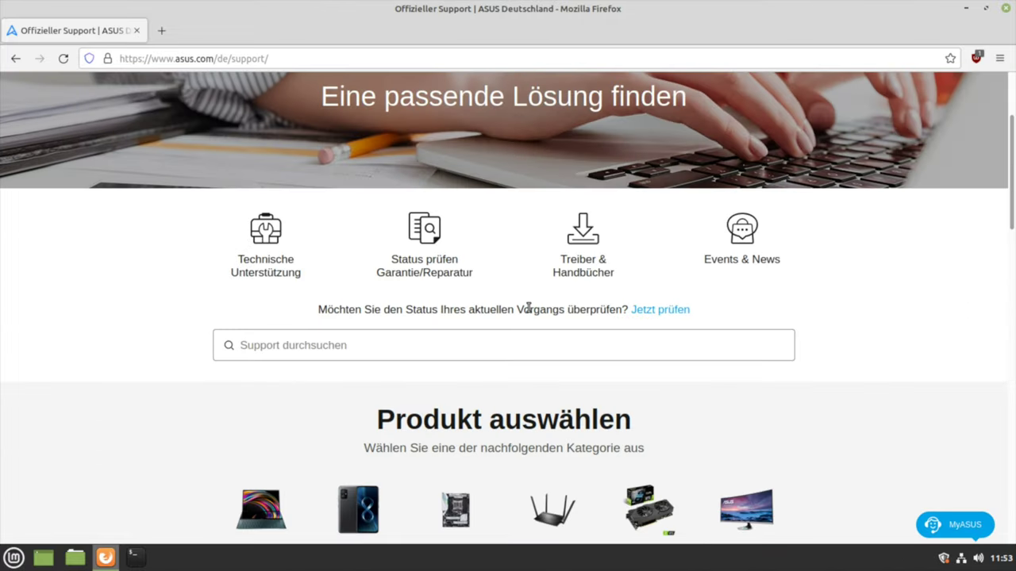
click(578, 262)
- Search the product models for "Gladius", select the ROG Gladius III and open its "Treiber & Hilfsprogramme" page
click(280, 201)
text(Gladius)
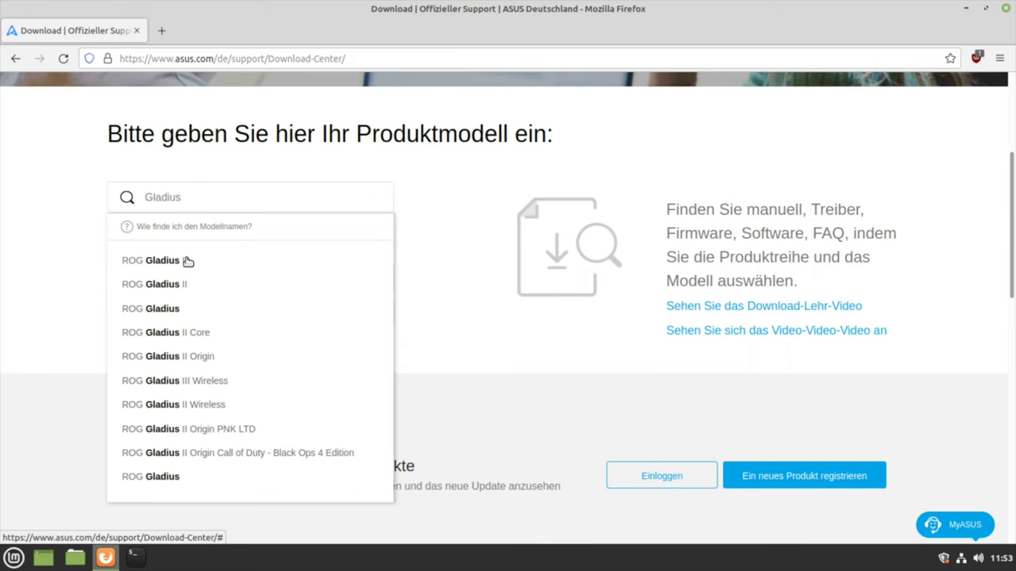
click(187, 261)
click(227, 278)
click(324, 283)
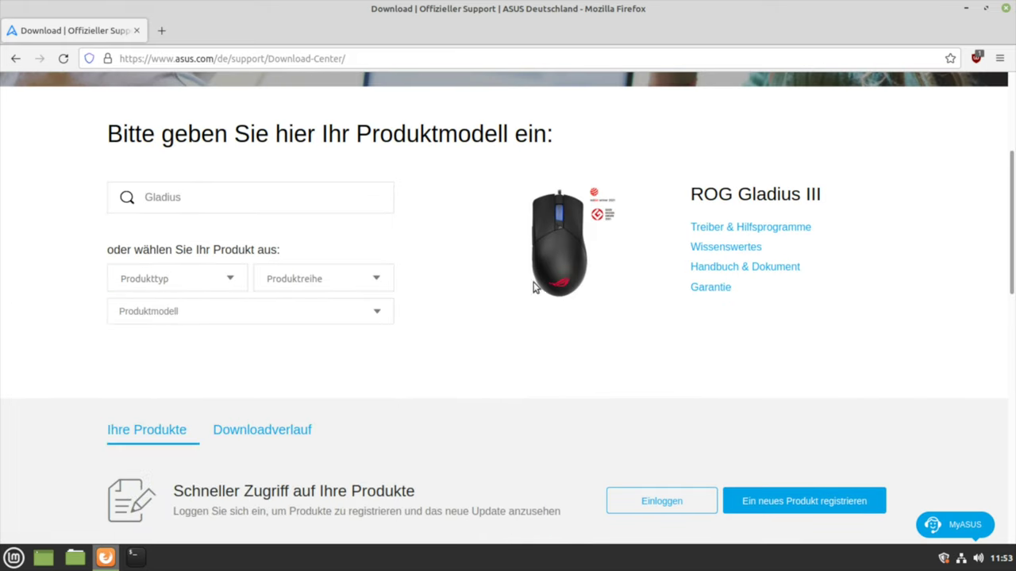
click(750, 228)
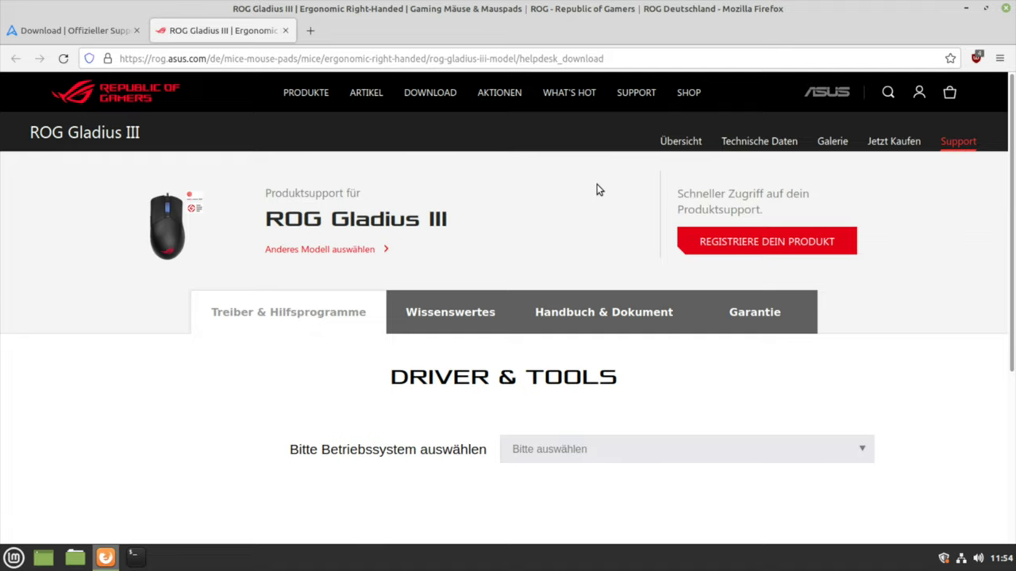
- Check which operating systems are offered for the ROG Gladius III drivers, and close the product page
scroll(596, 206, down, 3)
click(589, 302)
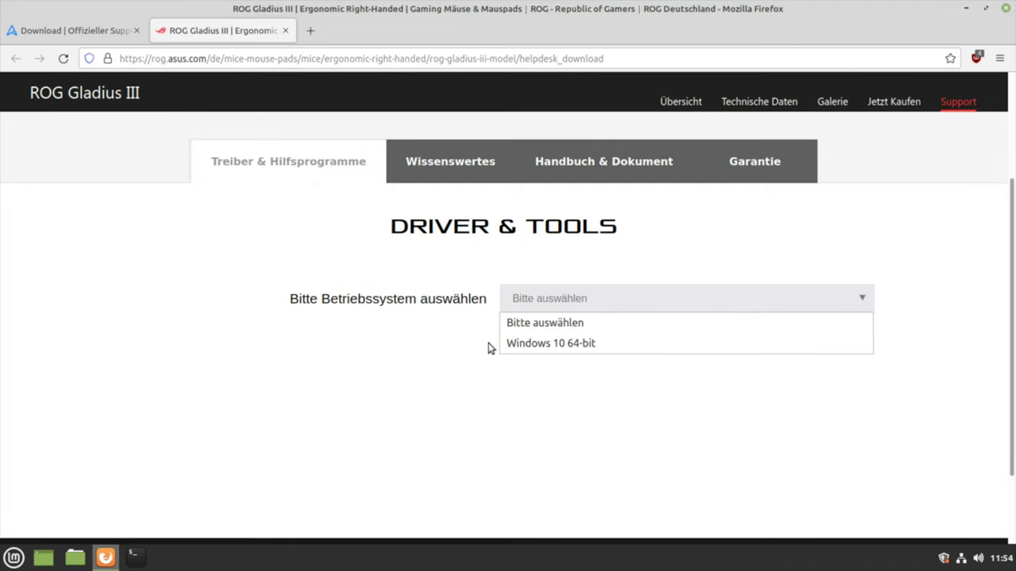
click(424, 399)
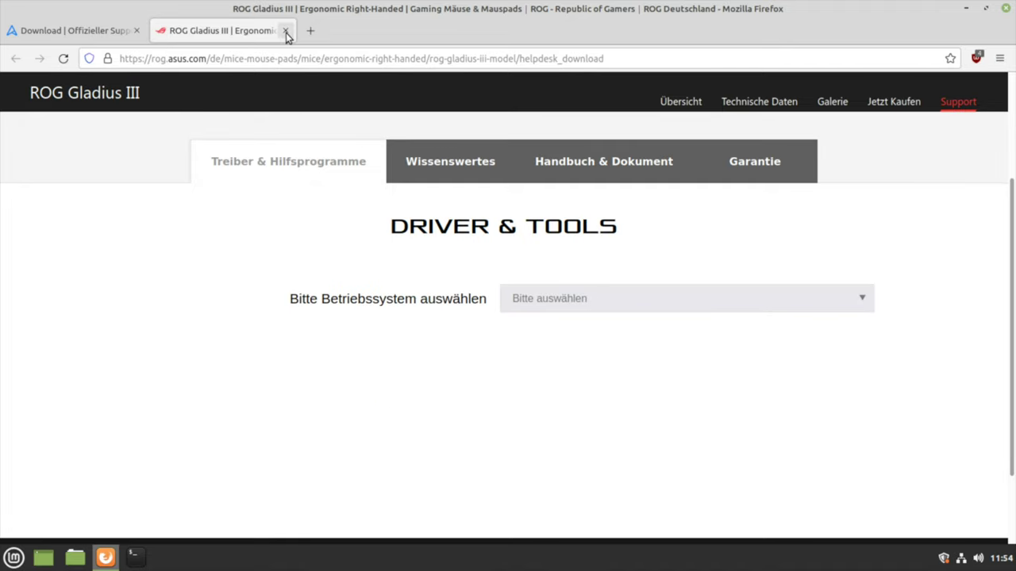
click(286, 31)
- Search the web for "ASUS X570"
click(272, 58)
text(ASUS X)
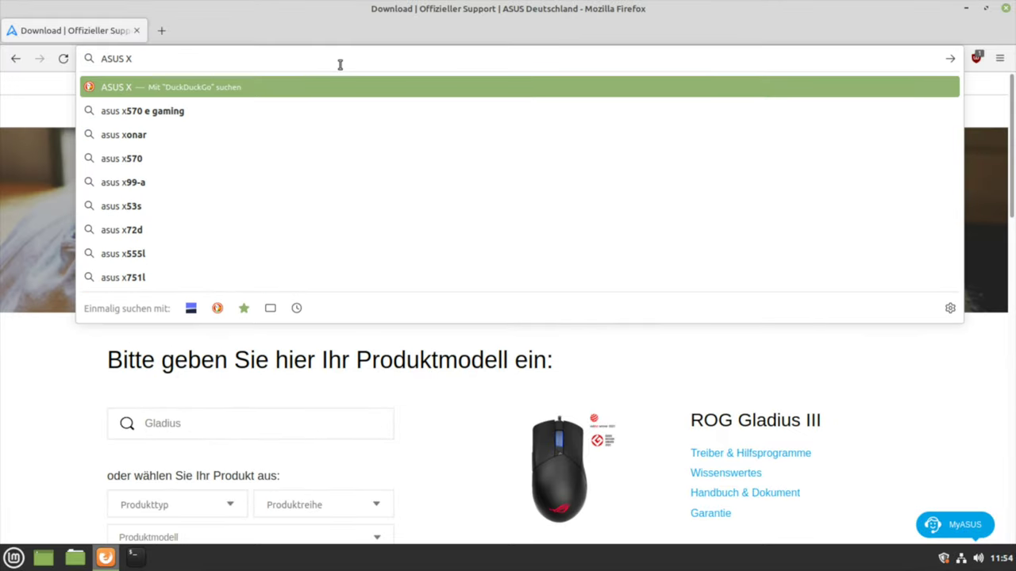
text(570)
click(198, 183)
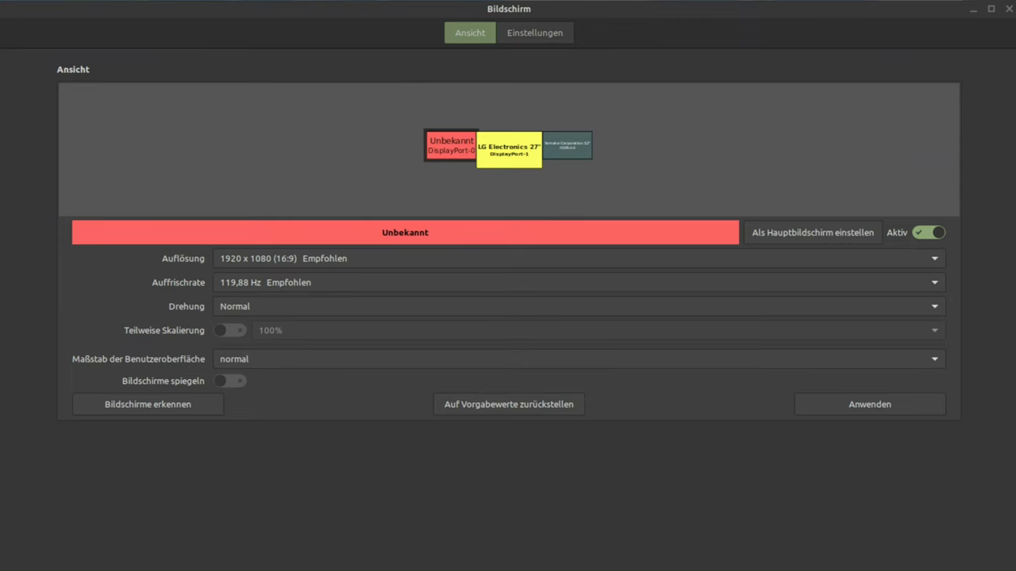
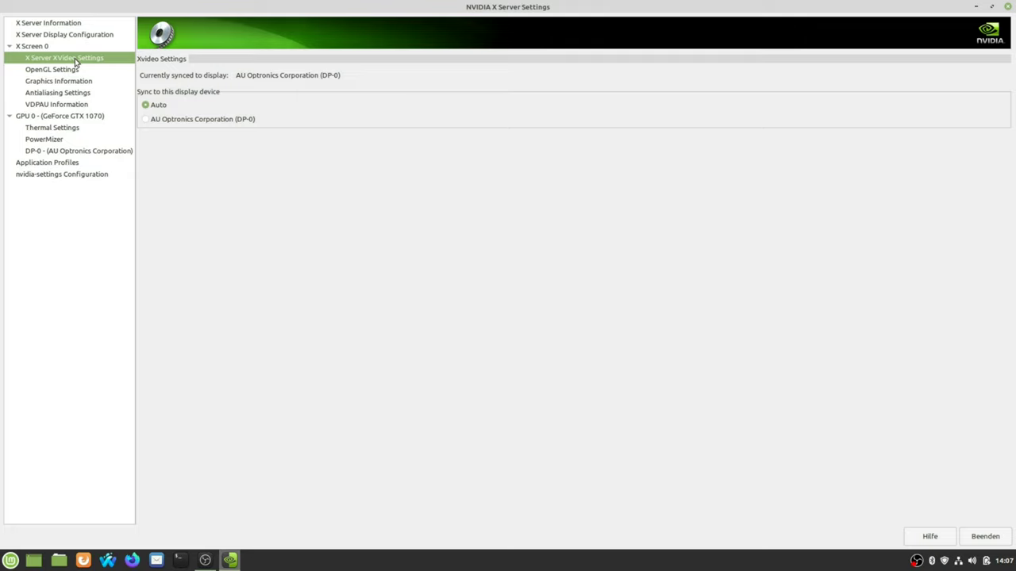
- Examine the X Screen 0 pages in NVIDIA X Server Settings: OpenGL, graphics information, antialiasing and VDPAU
click(76, 70)
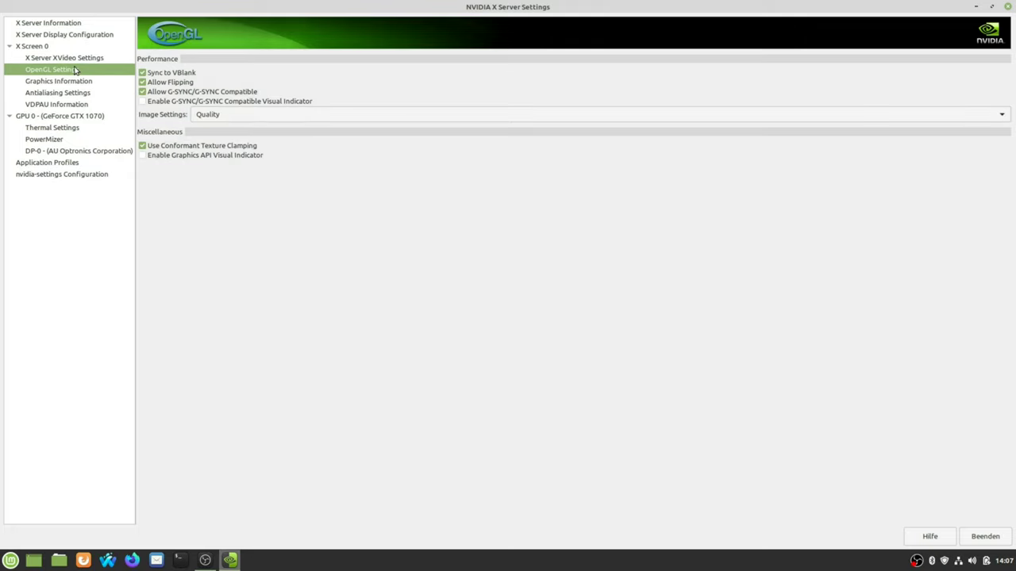
click(72, 82)
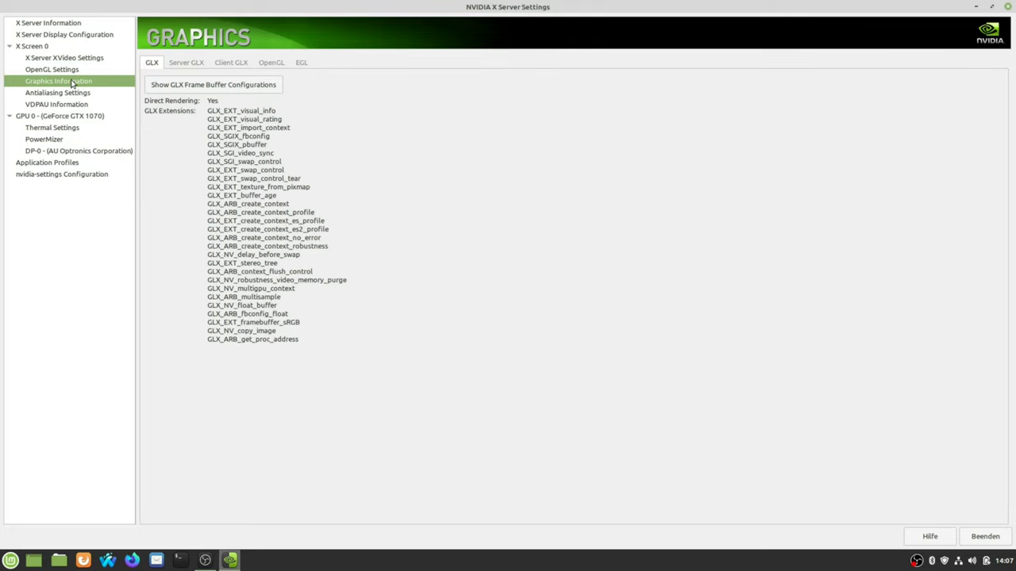
click(70, 94)
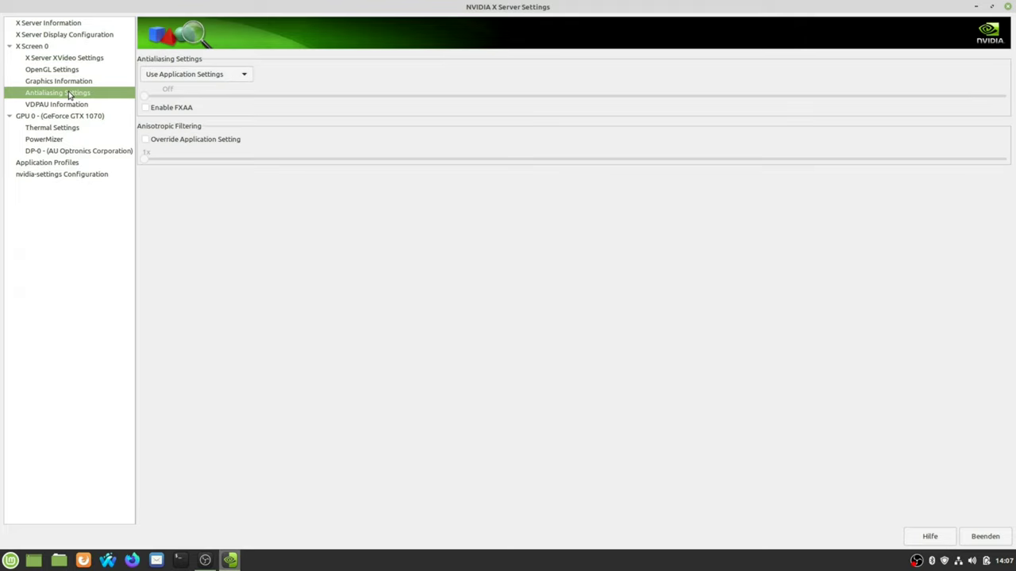
click(64, 109)
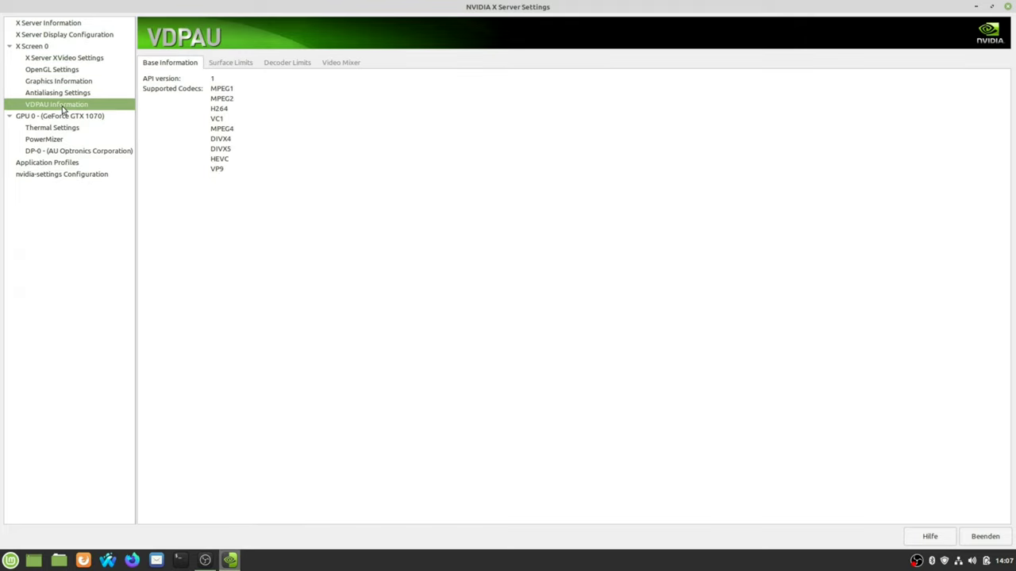
- Examine the GeForce GTX 1070 information, its thermal and PowerMizer pages, and the DP-0 display device information
click(63, 118)
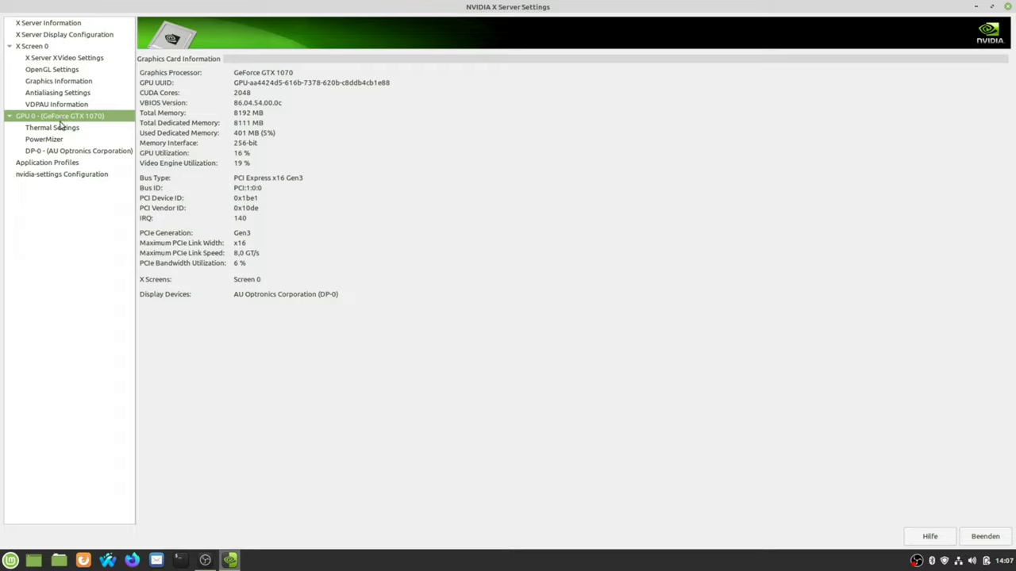
click(53, 129)
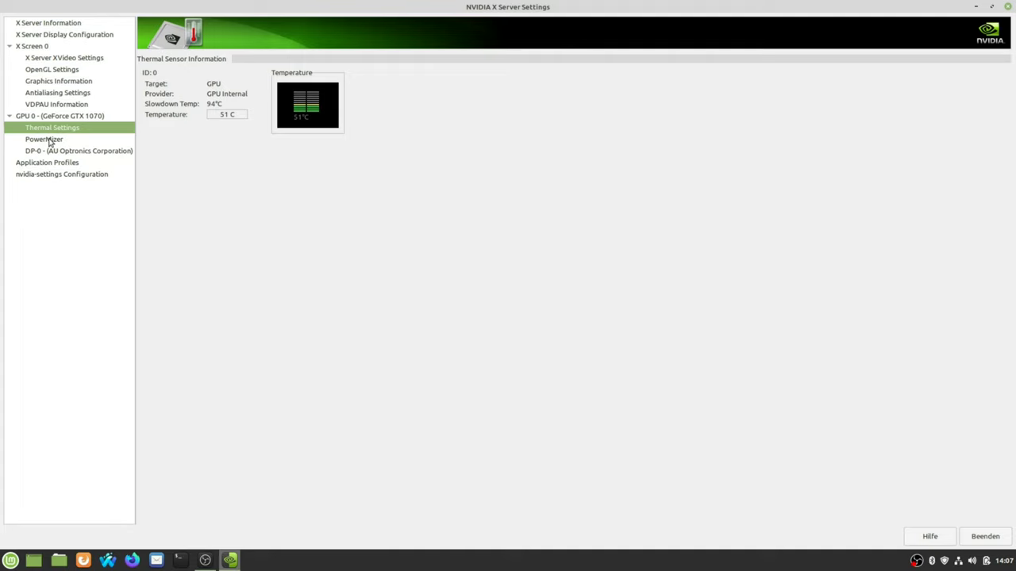
click(49, 140)
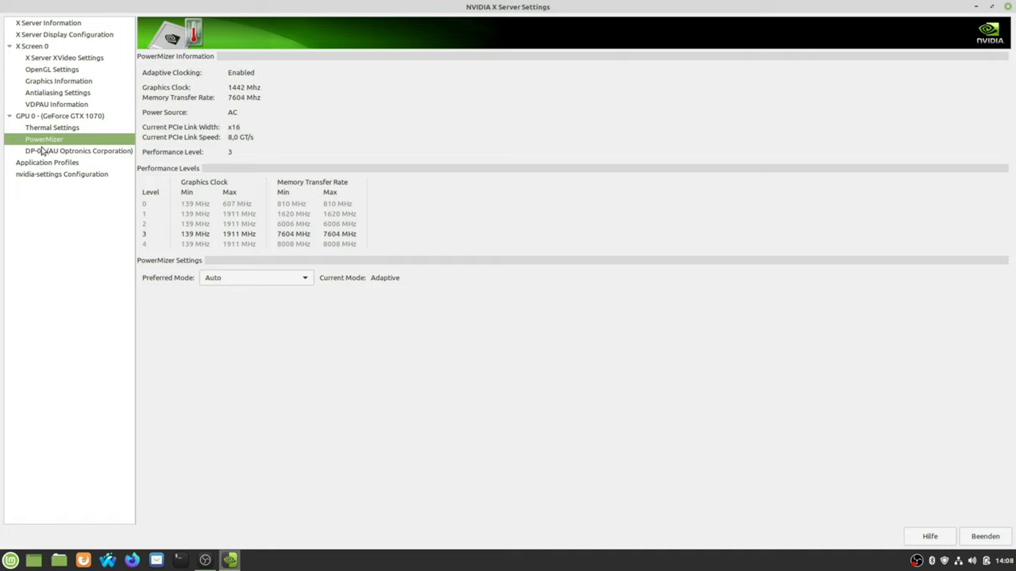
click(34, 155)
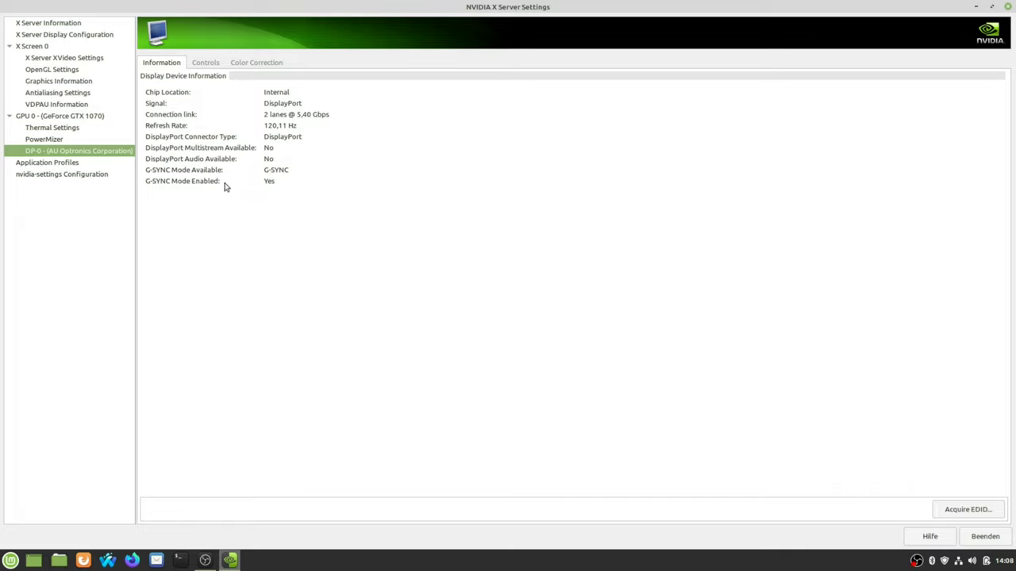
mouse_move(225, 186)
click(205, 560)
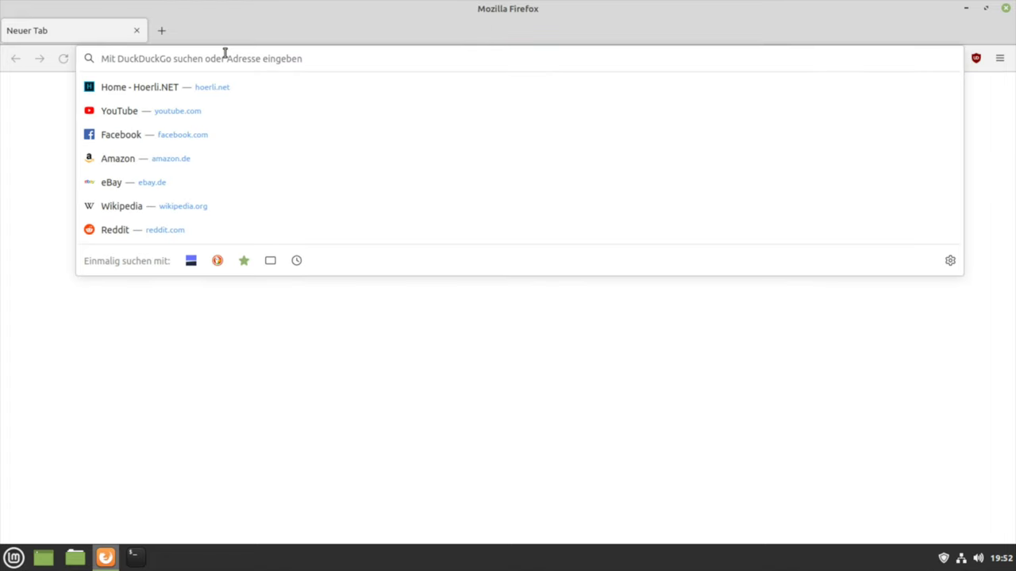
- Search DuckDuckGo in Firefox for "obs studio", open the OBS website and display its Ubuntu/Mint installation instructions
text(obs studio)
key(Return)
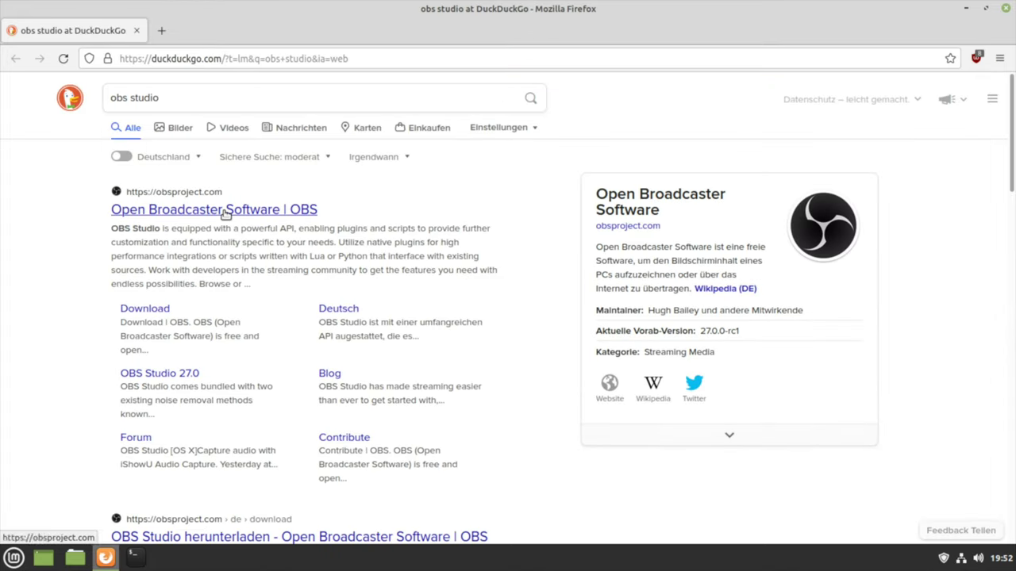
click(223, 210)
click(624, 340)
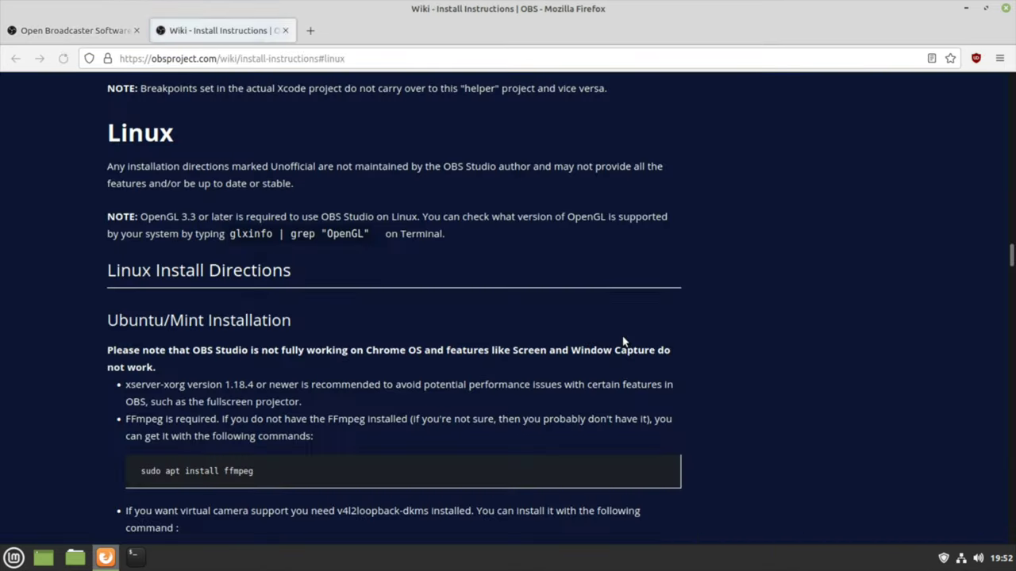
scroll(476, 342, down, 5)
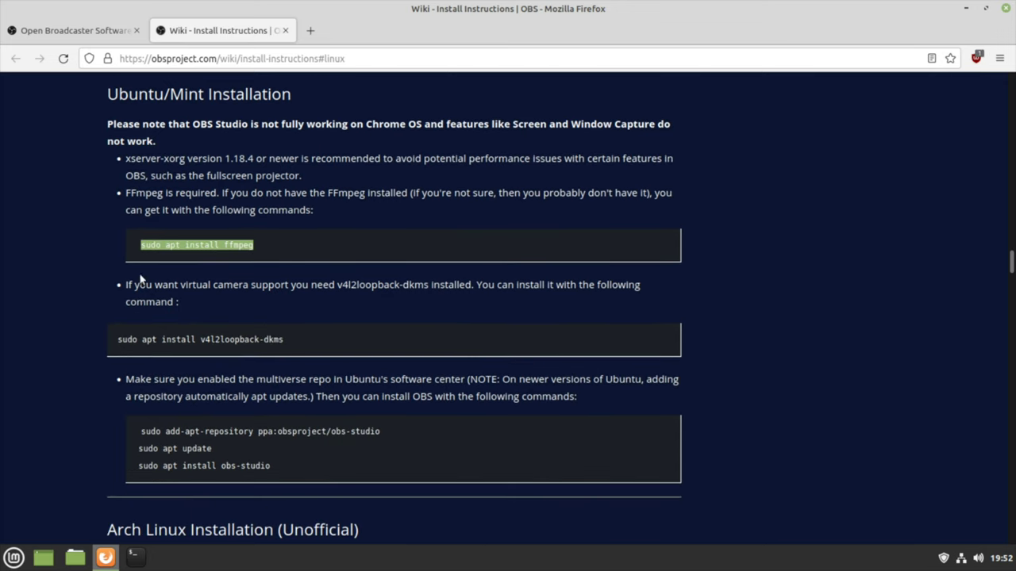
- Run "sudo apt install ffmpeg" in the terminal, enter the sudo password and confirm the installation with "j"
click(133, 557)
right_click(414, 267)
click(455, 352)
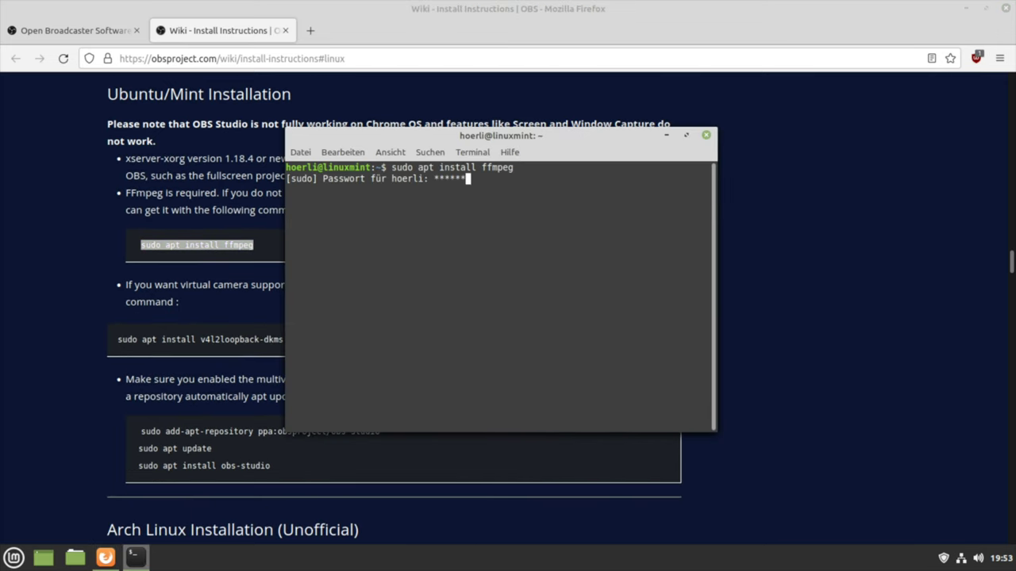
key(Return)
text(j)
key(Return)
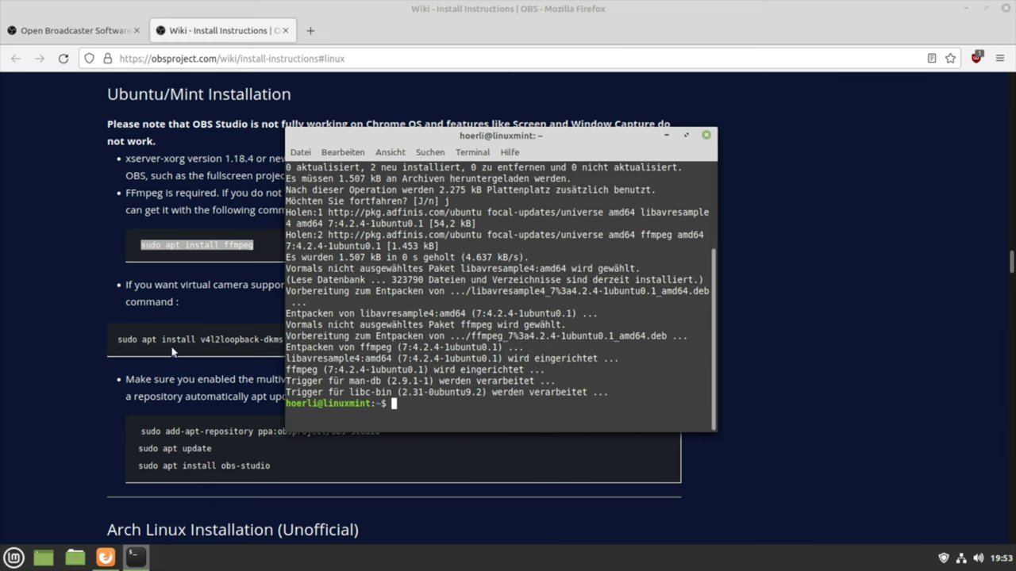
- Copy "sudo apt install v4l2loopback-dkms" from the OBS instructions and run it in the terminal
click(212, 316)
drag(301, 343, 116, 351)
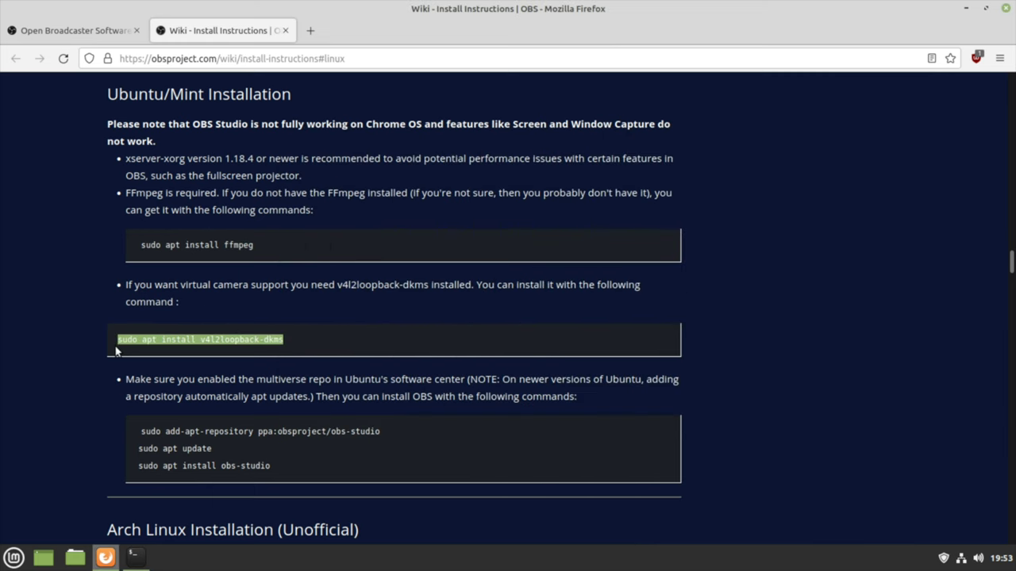
click(137, 557)
right_click(617, 315)
click(659, 400)
key(Return)
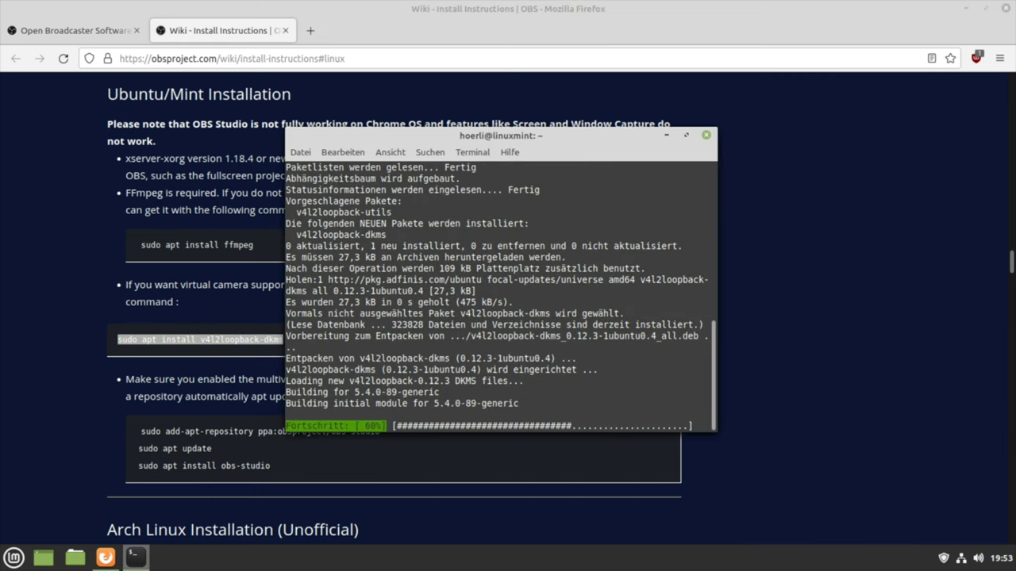
- Add the OBS Studio package source by running the copied "sudo add-apt-repository ppa:obsproject/obs-studio" in the terminal
click(209, 430)
drag(141, 431, 381, 430)
click(136, 557)
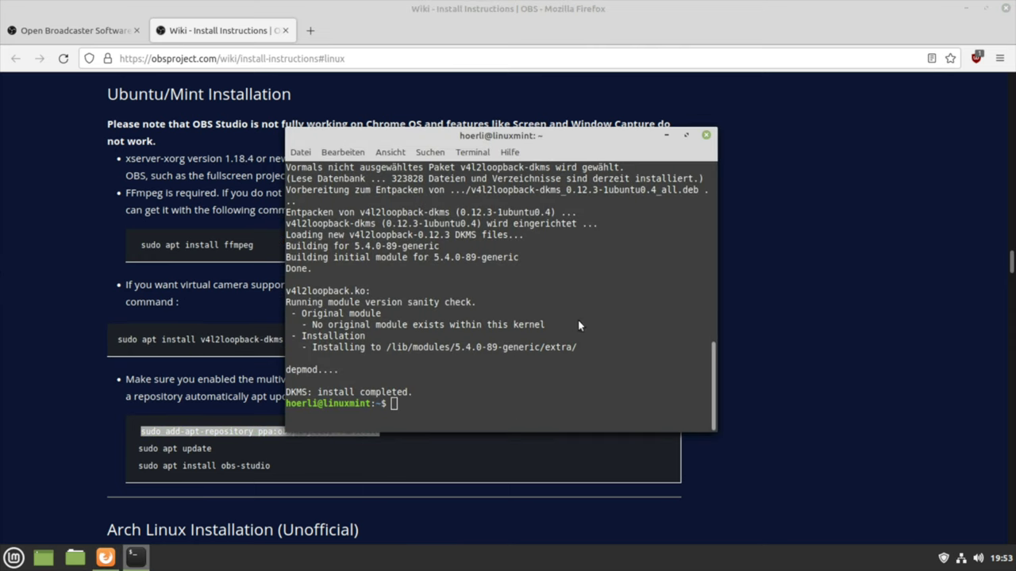
right_click(578, 326)
click(621, 406)
key(Return)
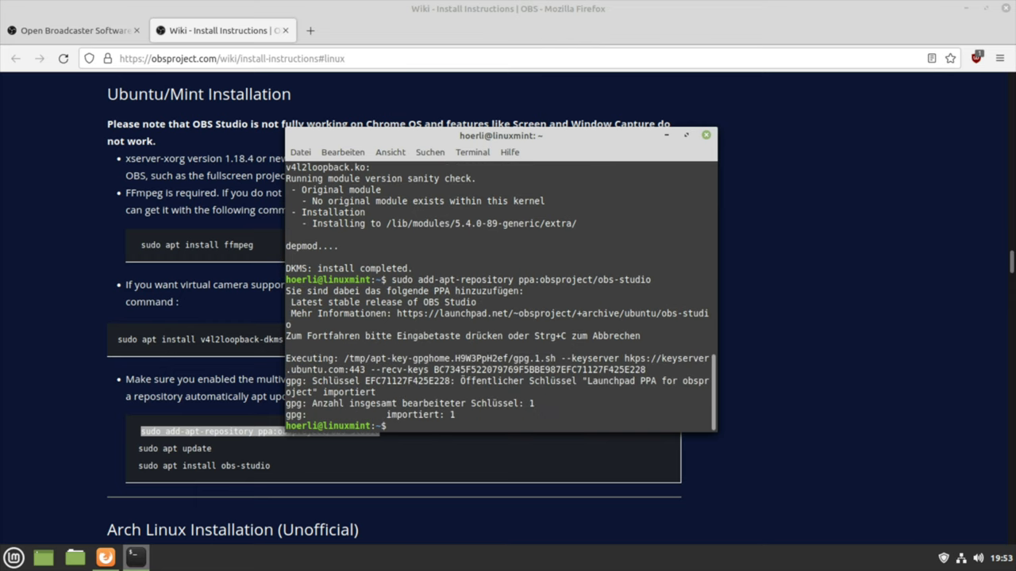
- Try to copy "sudo apt update" from the OBS instructions and run it in the terminal
drag(213, 449, 136, 450)
click(135, 558)
right_click(516, 375)
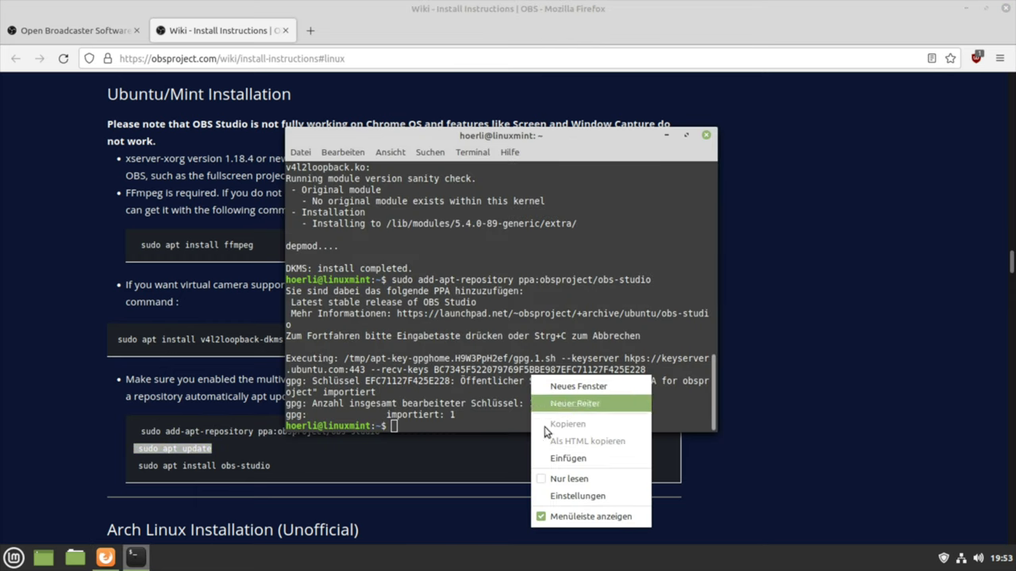
click(558, 454)
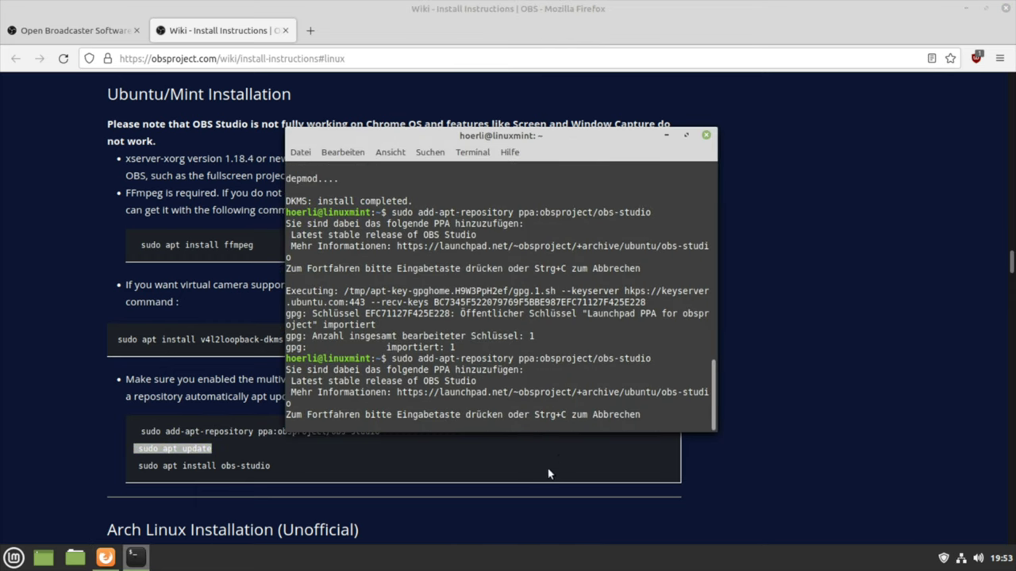
- Try to copy "sudo apt install obs-studio" from the OBS instructions and run it in the terminal
click(552, 475)
drag(269, 465, 138, 466)
click(135, 558)
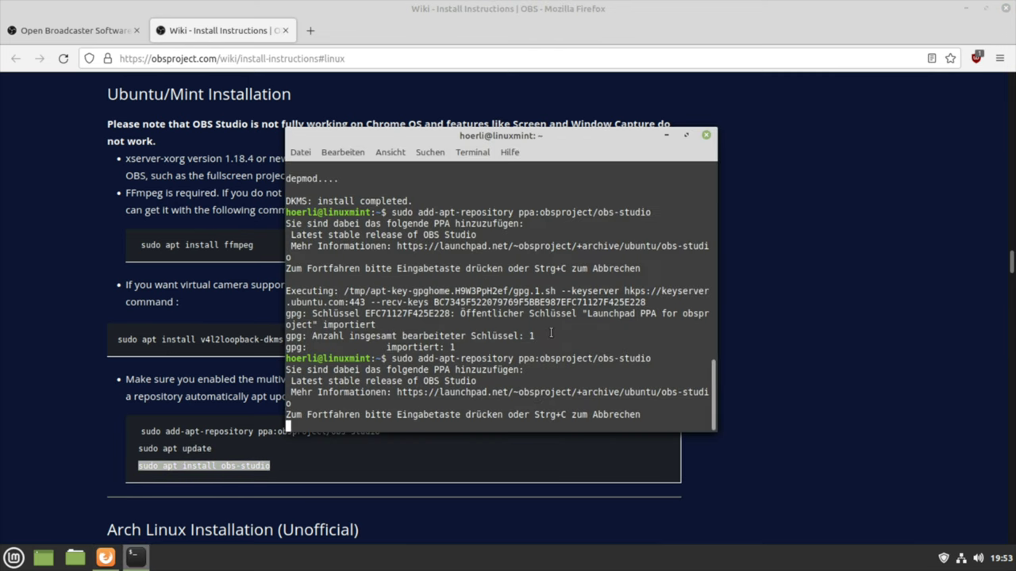
key(Return)
right_click(519, 346)
click(556, 434)
key(Return)
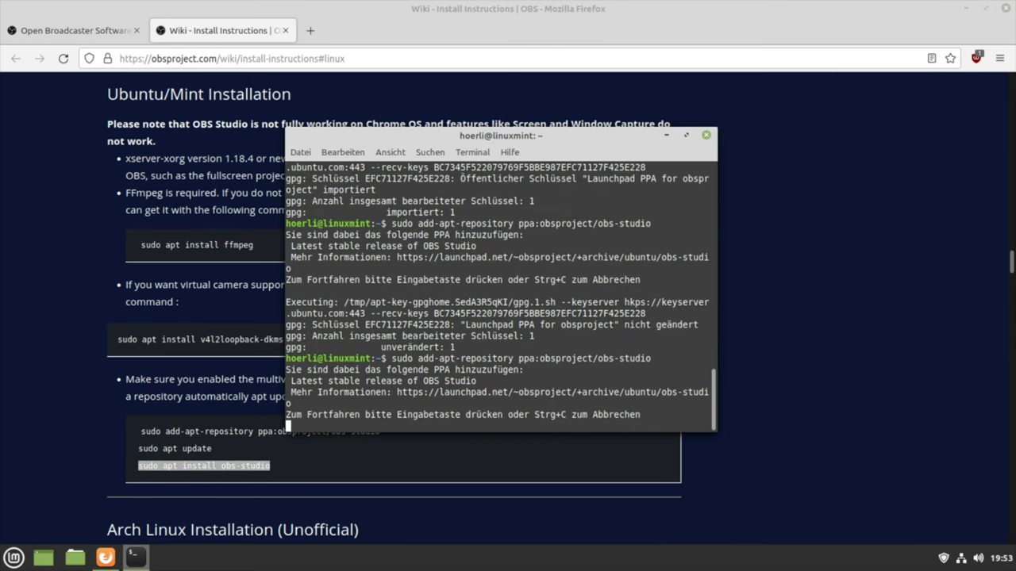
key(Return)
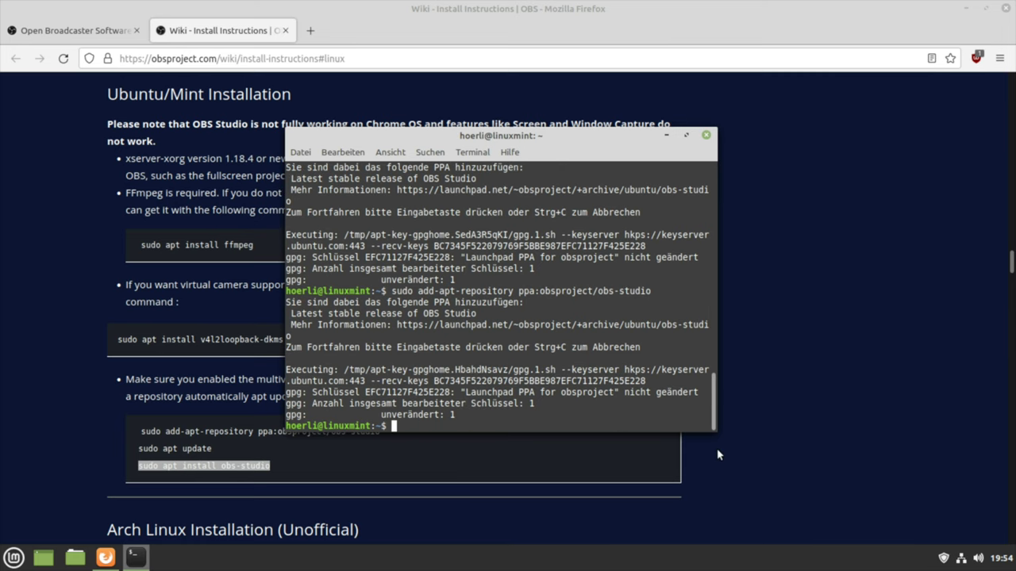
- Enlarge the terminal window and discard the wrongly pasted repository command
drag(716, 433, 950, 477)
right_click(524, 439)
click(560, 367)
key(ctrl+c)
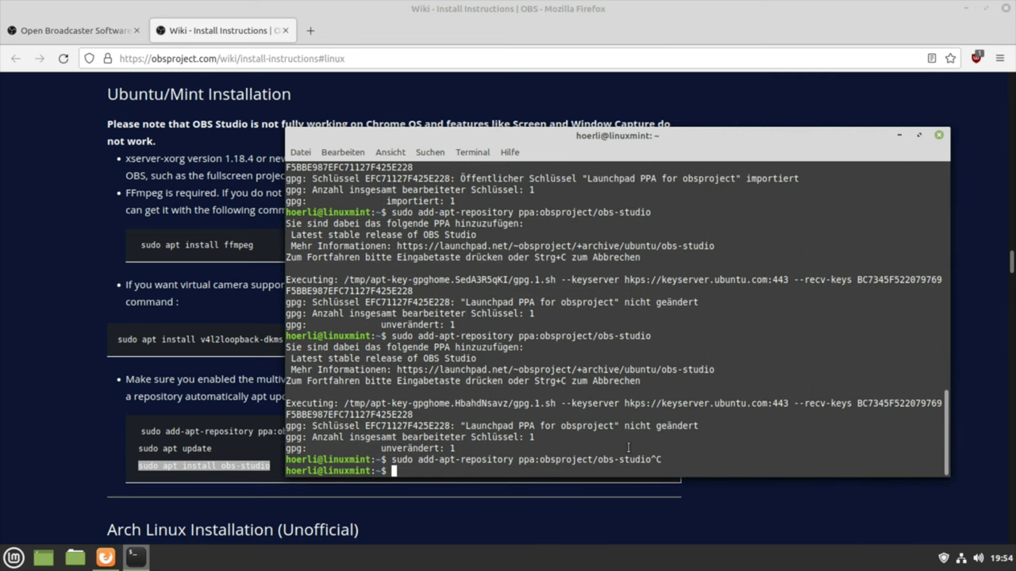
- Copy "sudo apt update" from the OBS instructions and run it in the terminal
drag(212, 449, 157, 449)
click(135, 558)
right_click(568, 439)
click(605, 367)
key(Return)
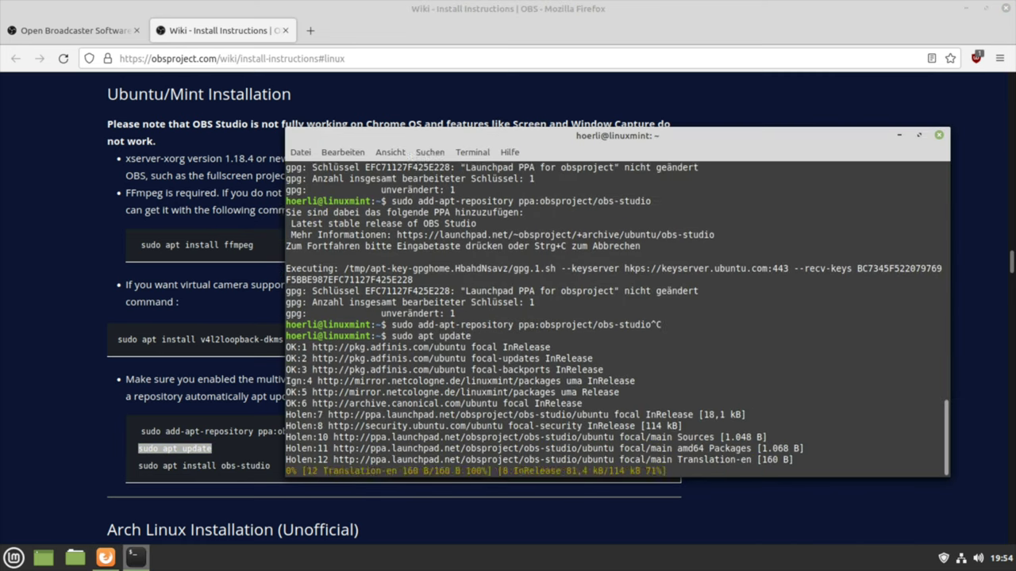
- Run the copied "sudo apt install obs-studio" in the terminal and confirm the installation with "y"
drag(271, 466, 186, 477)
key(ctrl+c)
click(135, 558)
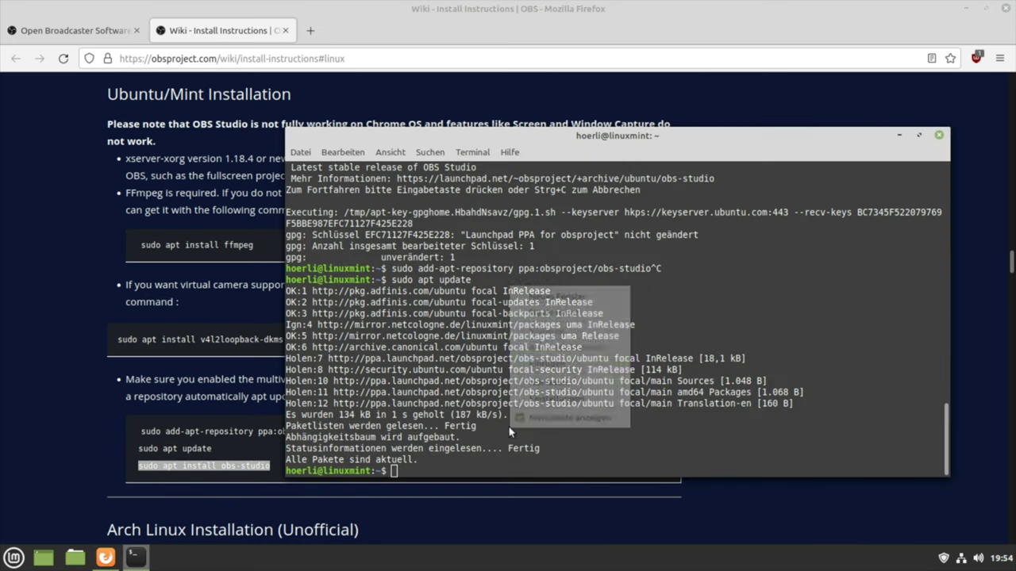
right_click(508, 425)
click(544, 353)
key(Return)
text(y)
key(Return)
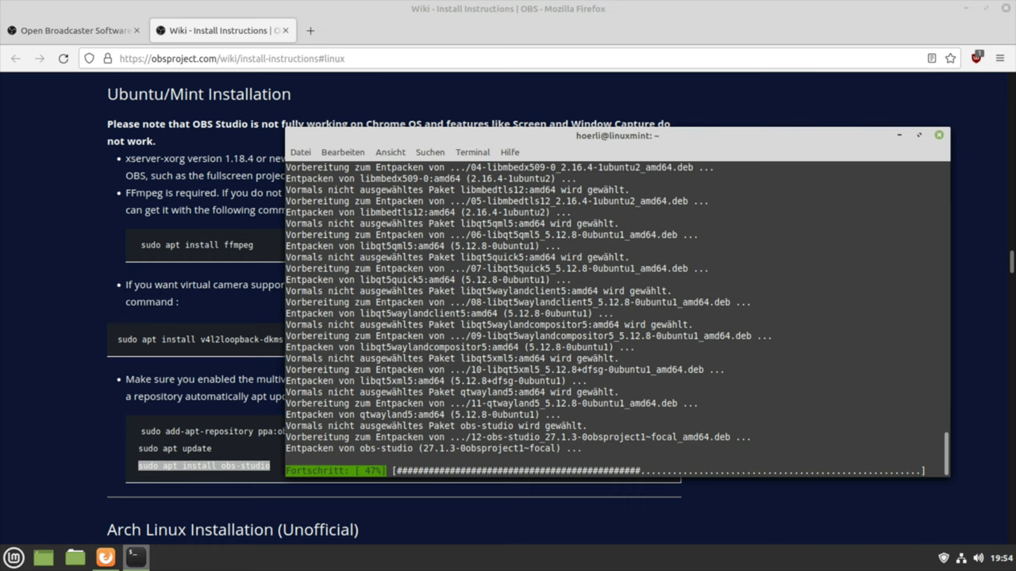
- Close the OBS install instructions page and search the web for "telegram desktop"
click(287, 31)
click(272, 56)
text(telegram desktop)
key(Return)
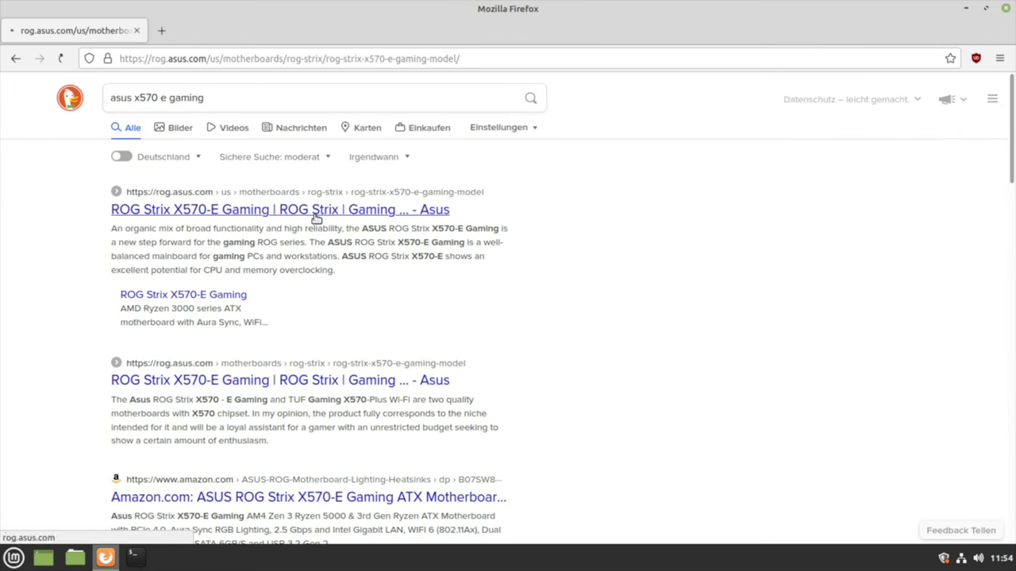
- Open the driver and tools support page of the ASUS ROG Strix X570-E Gaming and choose "Others" as the operating system
click(315, 217)
click(960, 169)
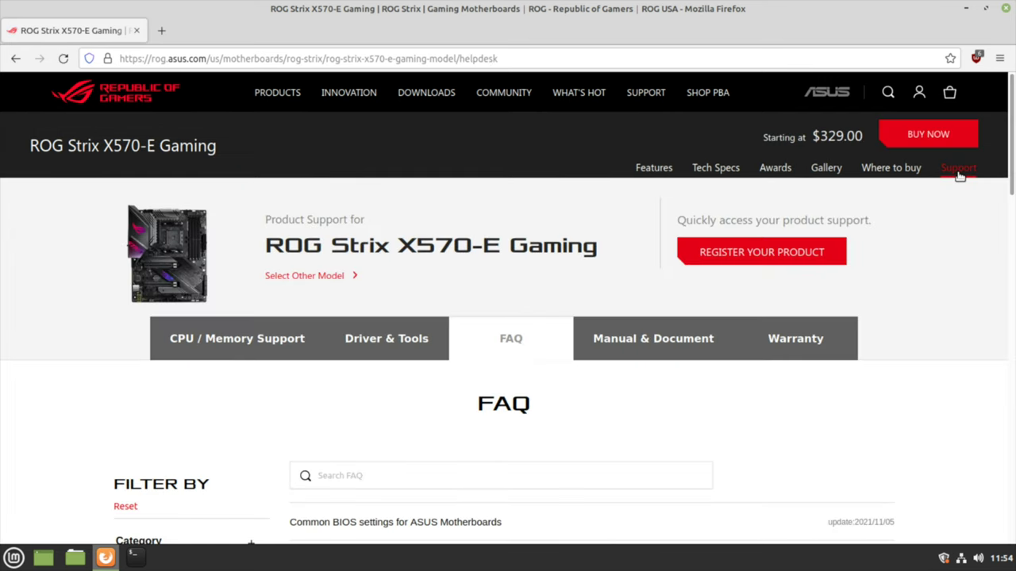
click(380, 168)
click(490, 231)
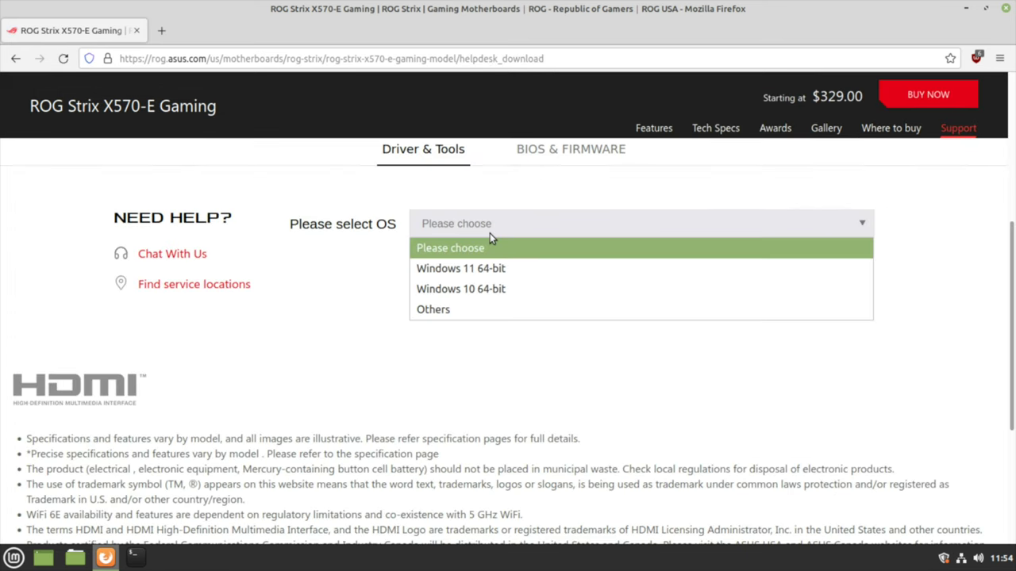
click(494, 310)
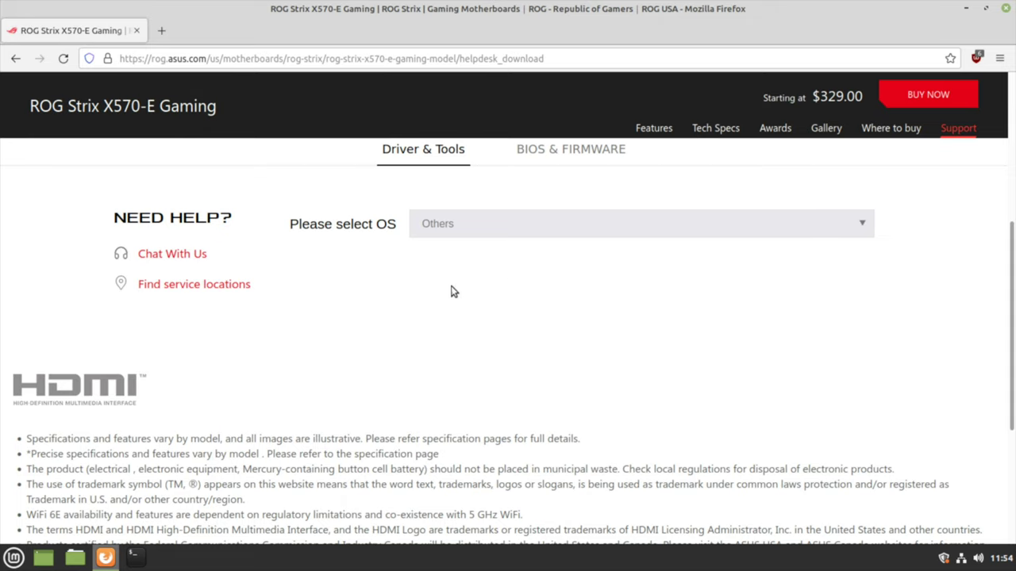
- Choose "Windows 11 64-bit" as the motherboard's operating system and look through the offered driver downloads
click(435, 305)
click(460, 343)
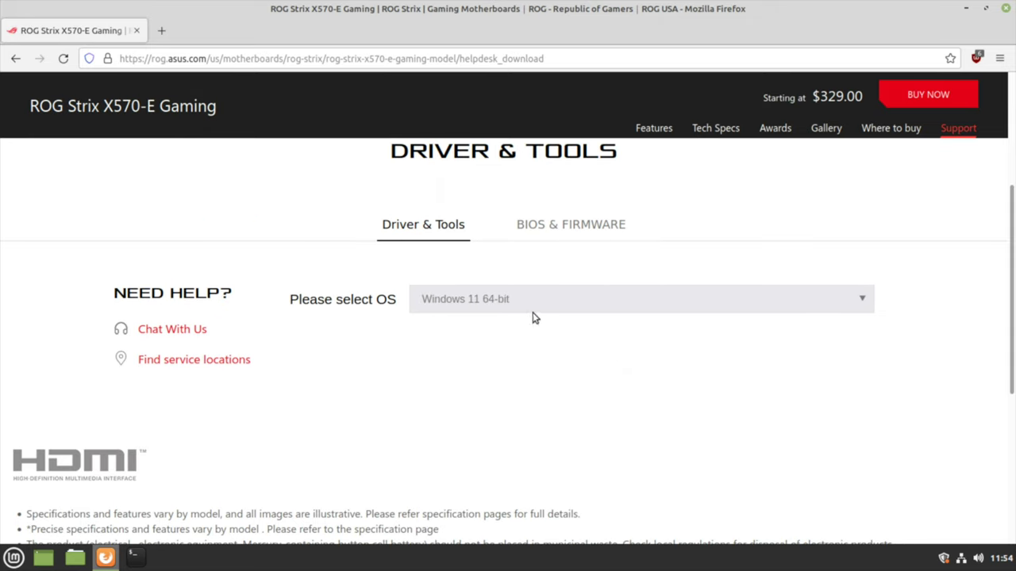
click(486, 299)
click(487, 343)
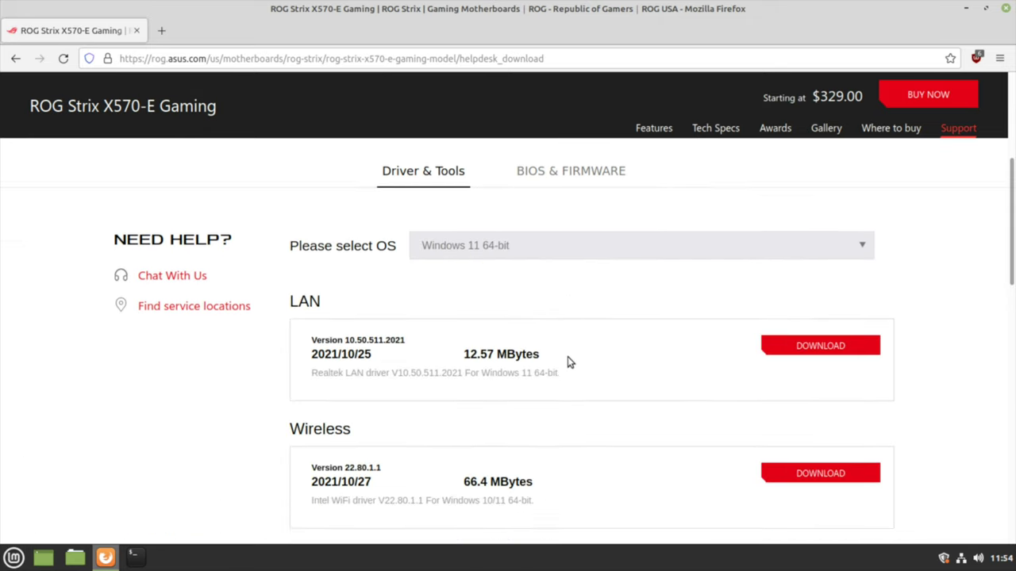
scroll(568, 356, down, 8)
scroll(377, 287, up, 10)
- Search the web for "MSI Afterburner Linux" and look through the Linux alternatives listed on AlternativeTo
click(296, 58)
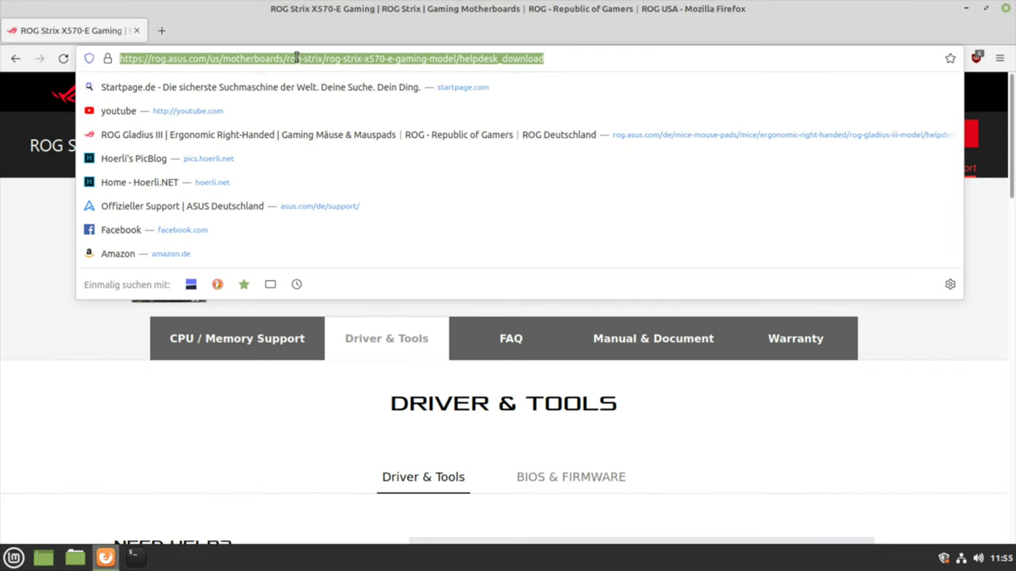
text(MSI Afterburner Linux)
key(Return)
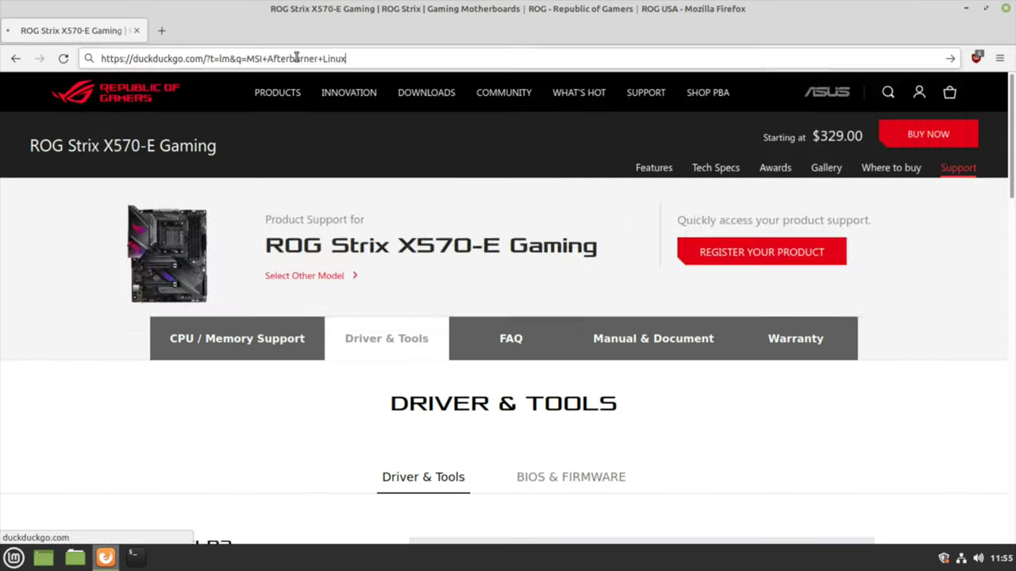
click(296, 207)
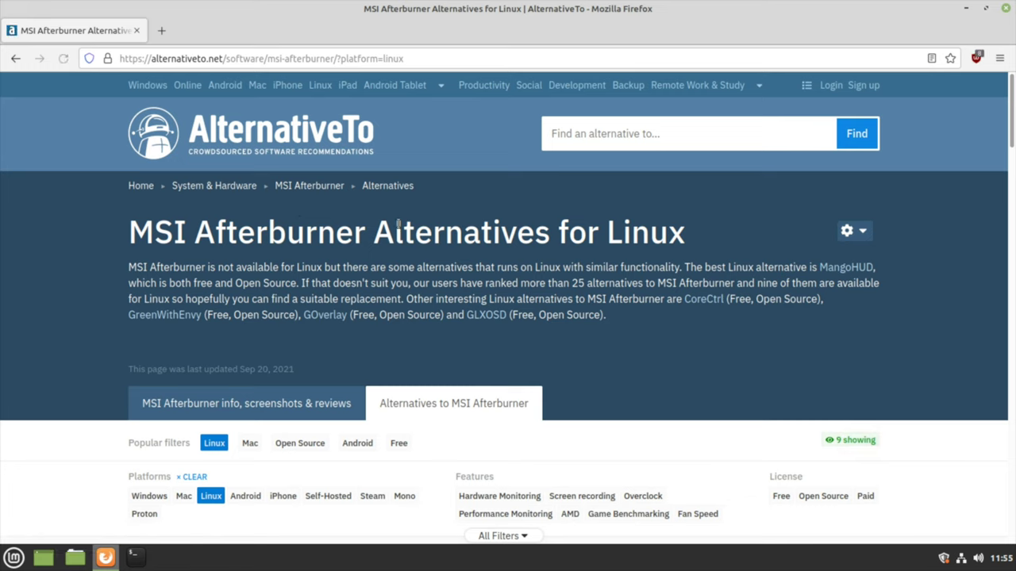
scroll(788, 343, down, 5)
scroll(460, 322, down, 15)
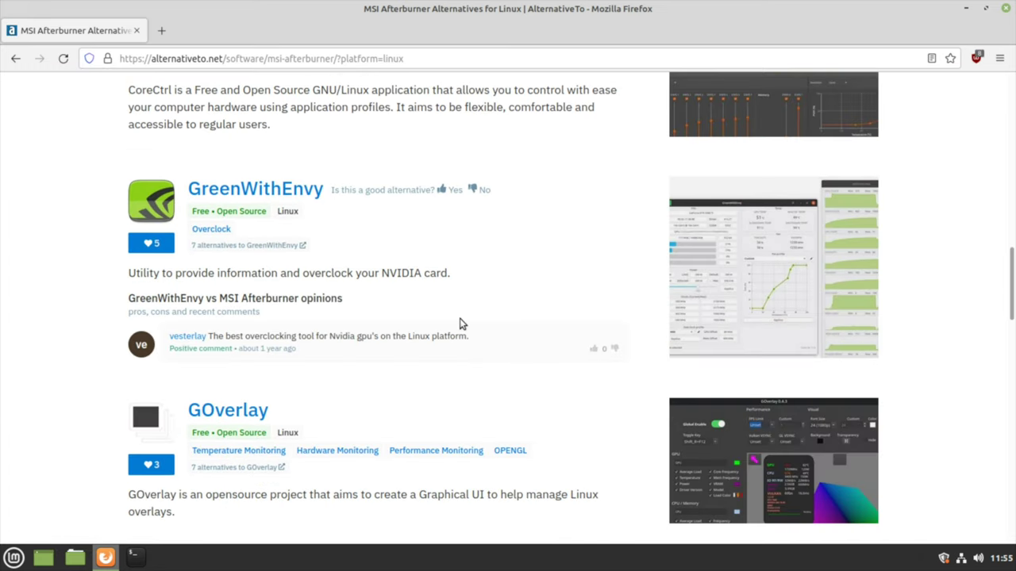
scroll(462, 325, down, 3)
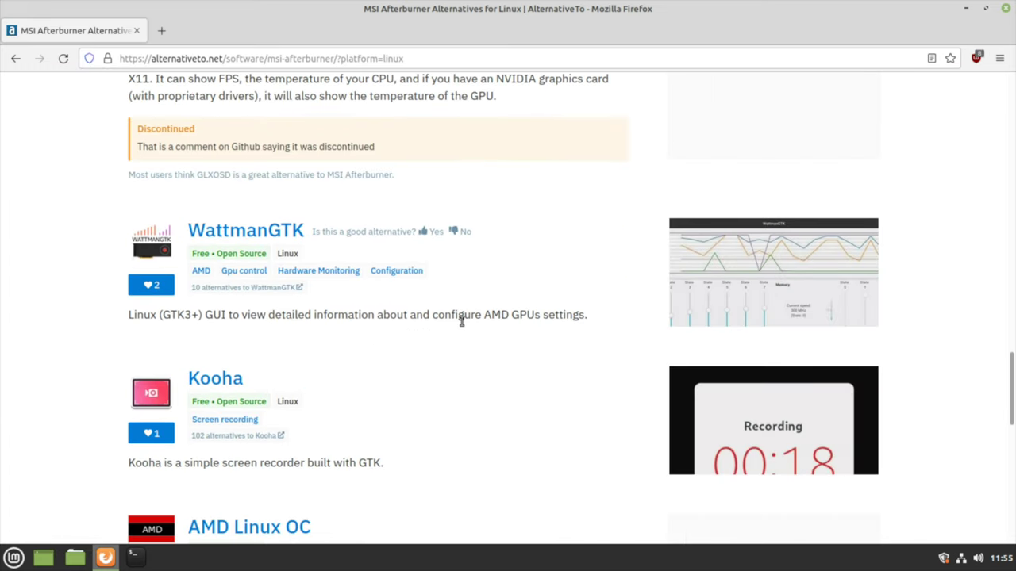
- Read the Linus Tech Tips forum thread on MSI Afterburner alternatives for Linux and return to the search results
click(15, 58)
click(301, 511)
scroll(624, 432, down, 12)
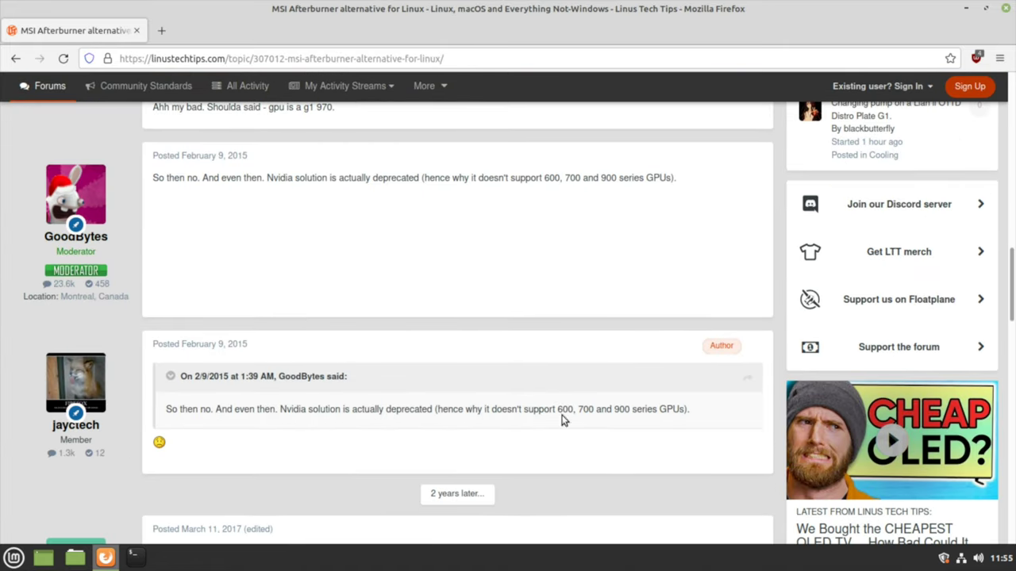
click(15, 59)
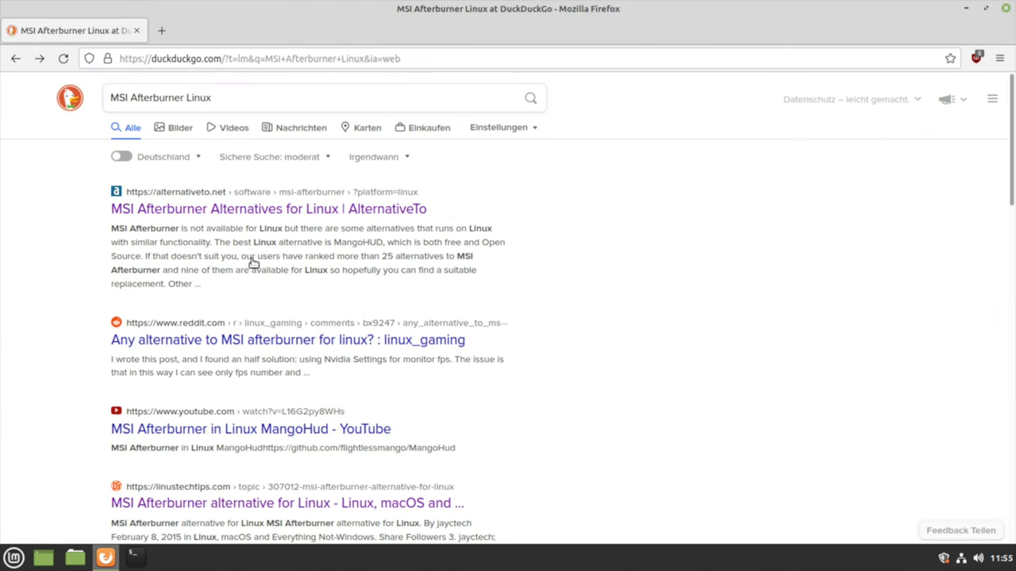
- Open MSI's official Afterburner page, check the Afterburner download and look through the page
scroll(254, 259, down, 5)
click(181, 262)
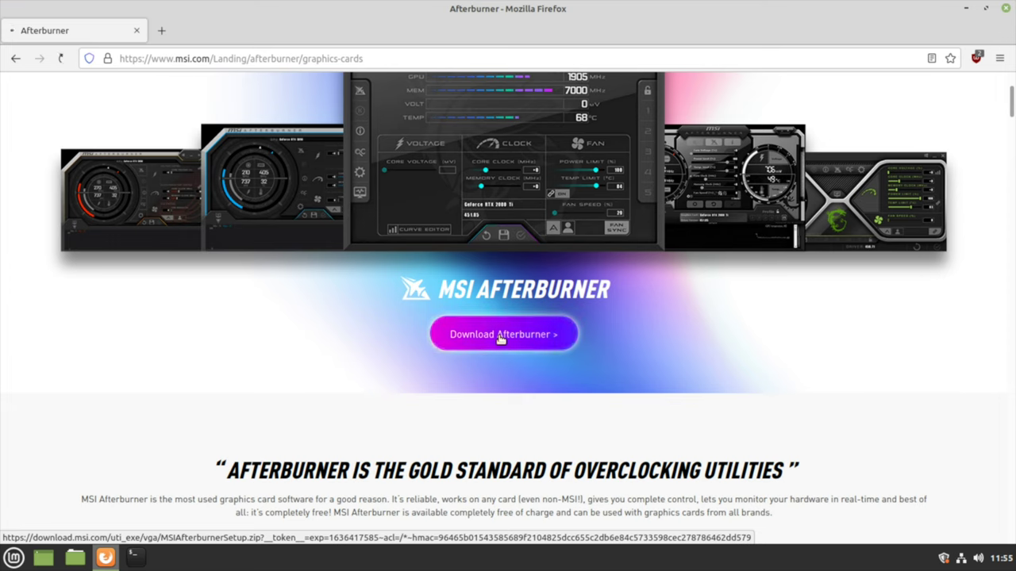
click(500, 337)
click(556, 376)
scroll(478, 374, down, 10)
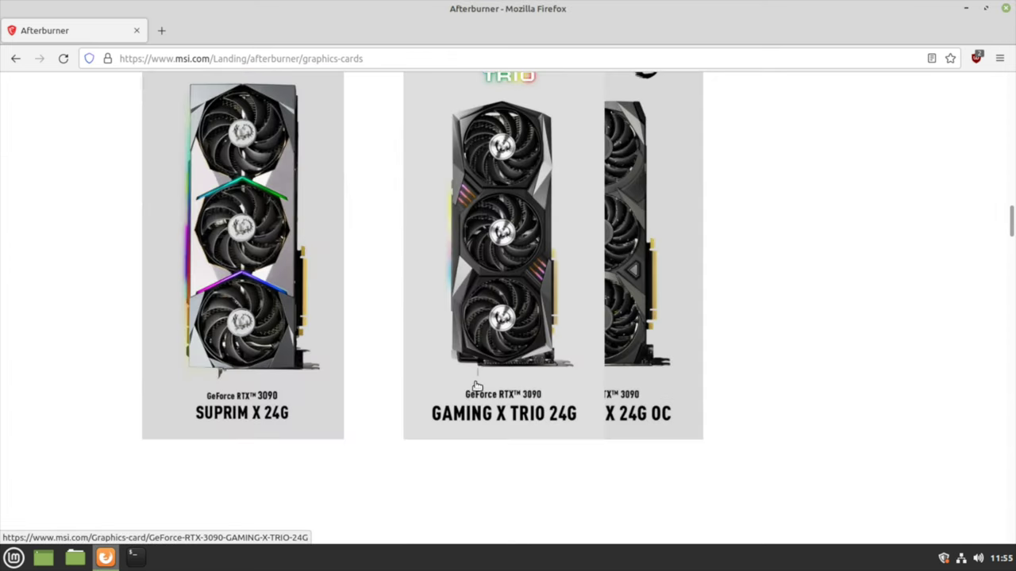
scroll(859, 442, up, 15)
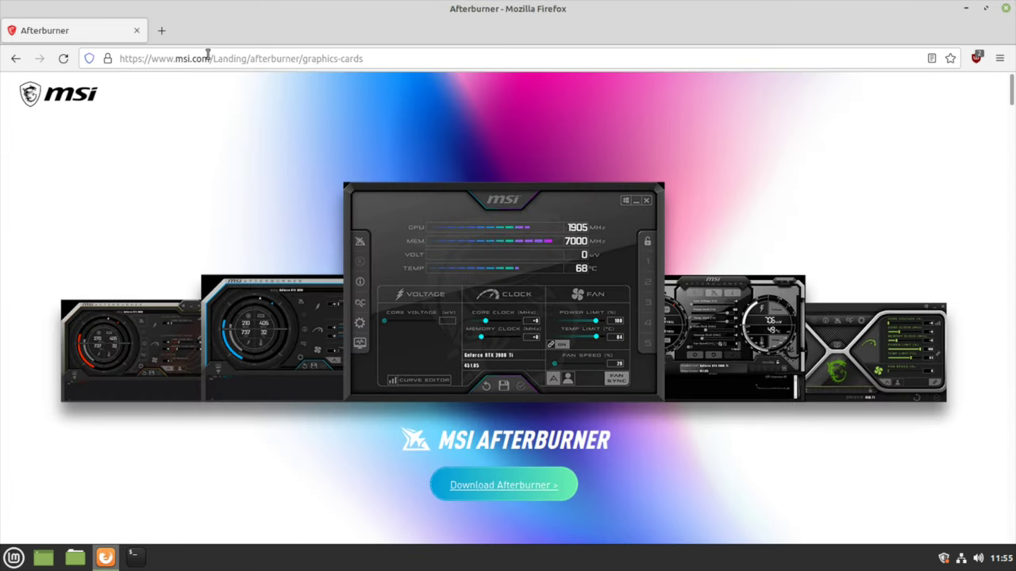
- Search for "nVidia ShadowPlay Linux" and read the GeForce forum post "Add Linux Support to Shadowplay"
click(397, 58)
text(n)
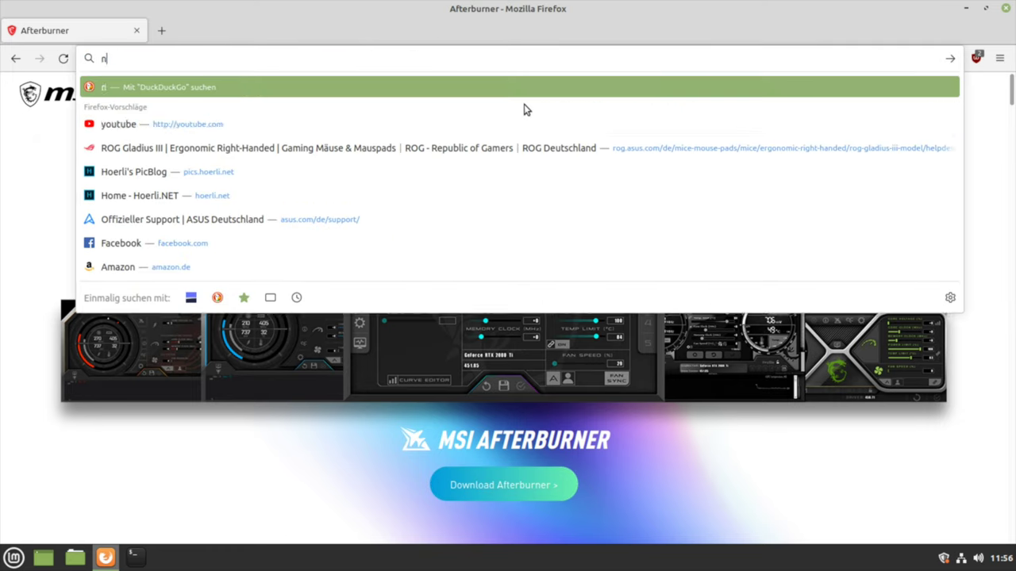
text(Vidia ShadowPlay Linux)
key(Return)
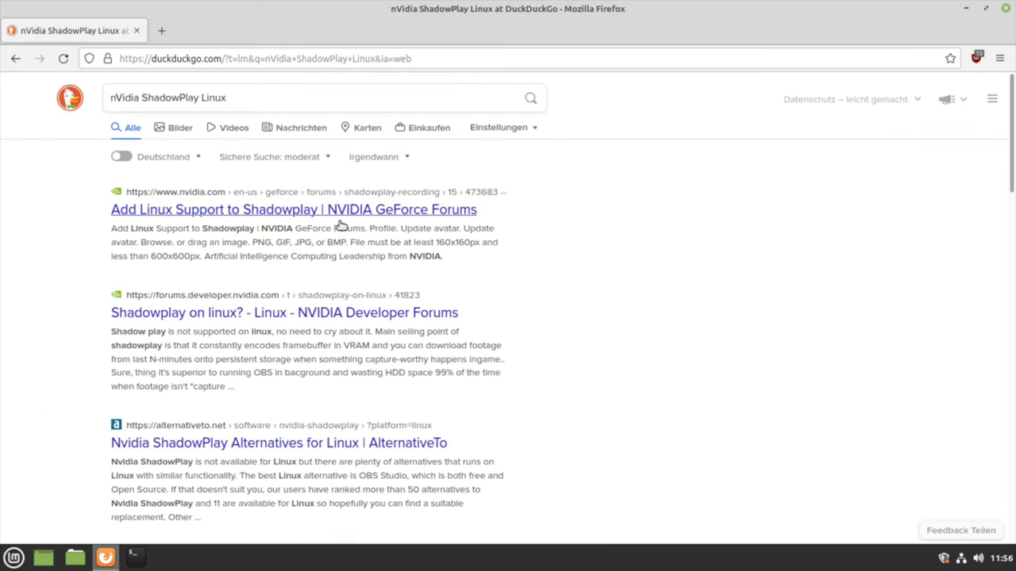
click(342, 219)
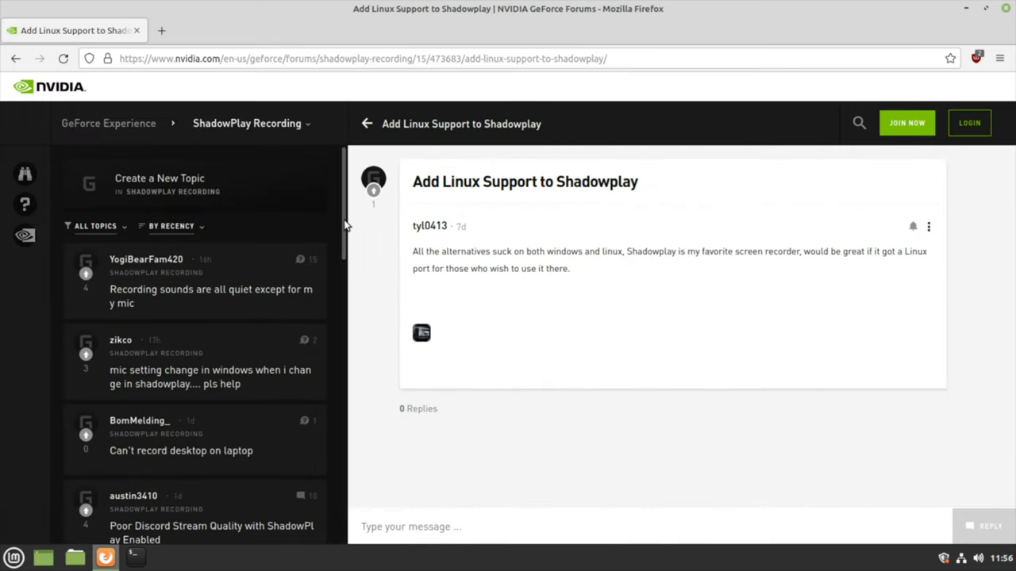
drag(445, 251, 594, 287)
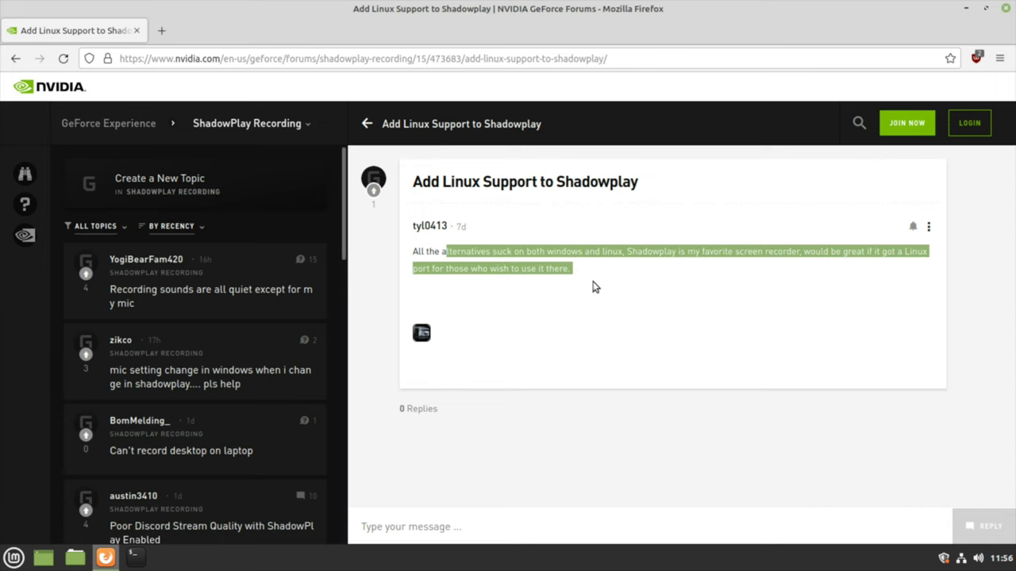
- Check the NVIDIA developer forum thread "Shadowplay on linux?" and return to the ShadowPlay search results
click(16, 59)
click(308, 317)
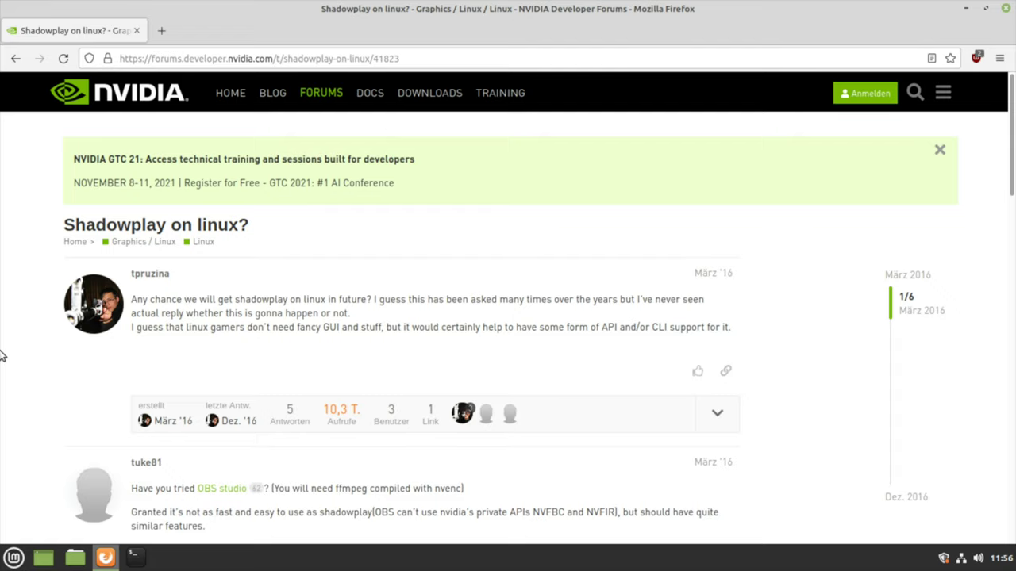
click(16, 59)
click(16, 59)
click(39, 59)
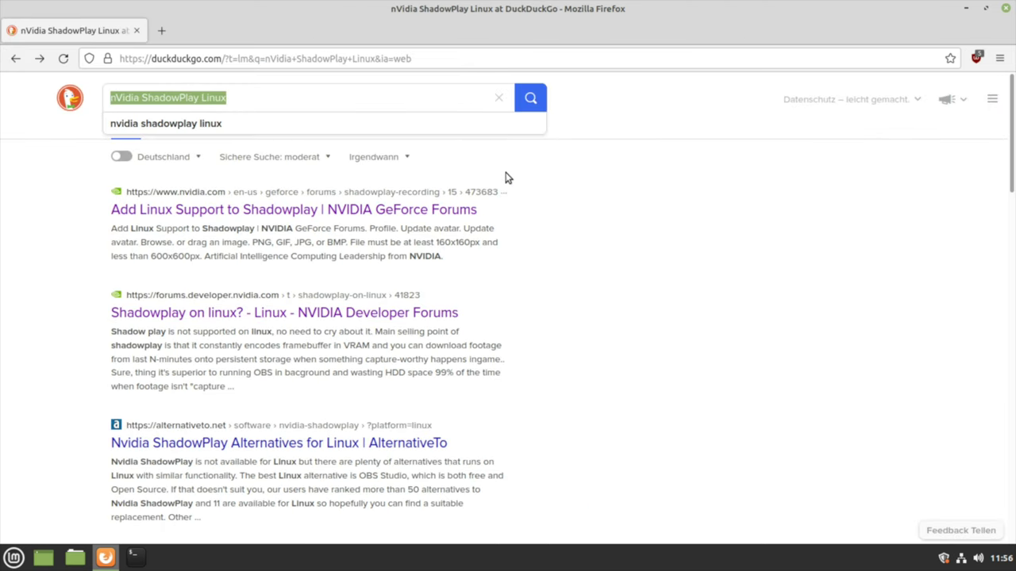
- Search for "Adobe Phozoshop Linux" and read the linuxhint guide "Installing Adobe Photoshop on Linux", covering Wine and PlayOnLinux
text(Adobe Phozos)
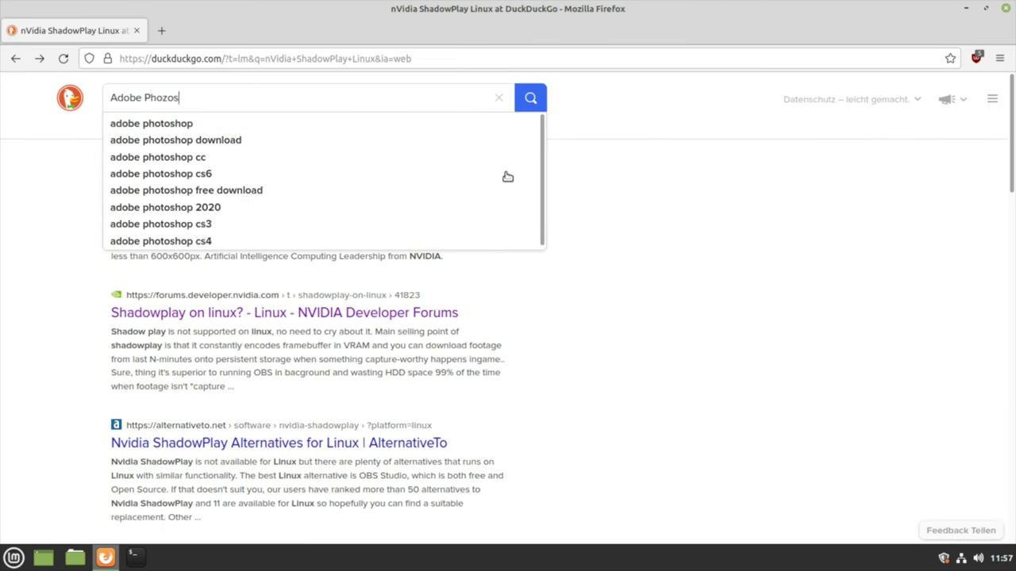
text(hop Linux)
key(Return)
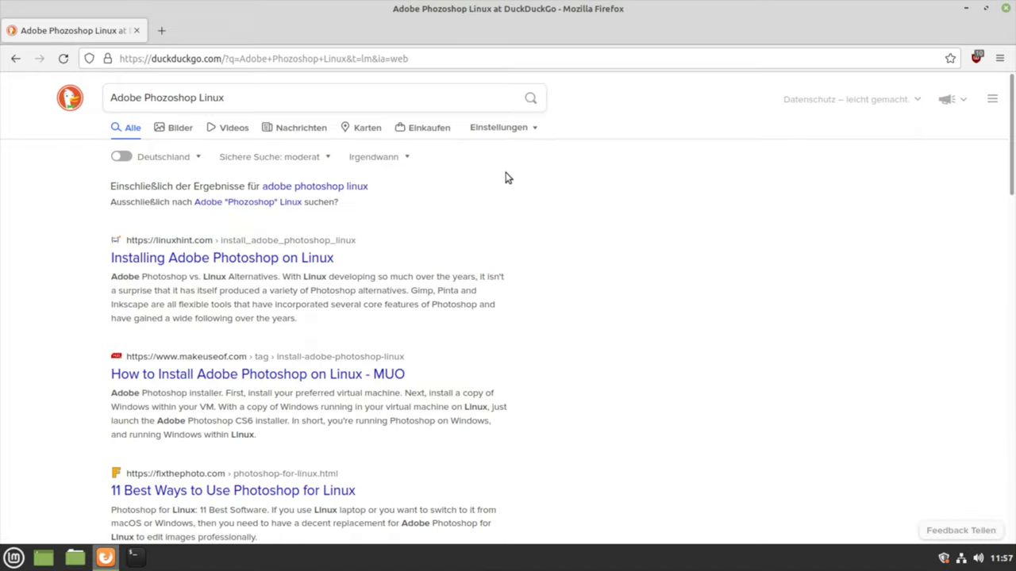
click(285, 267)
scroll(285, 270, down, 6)
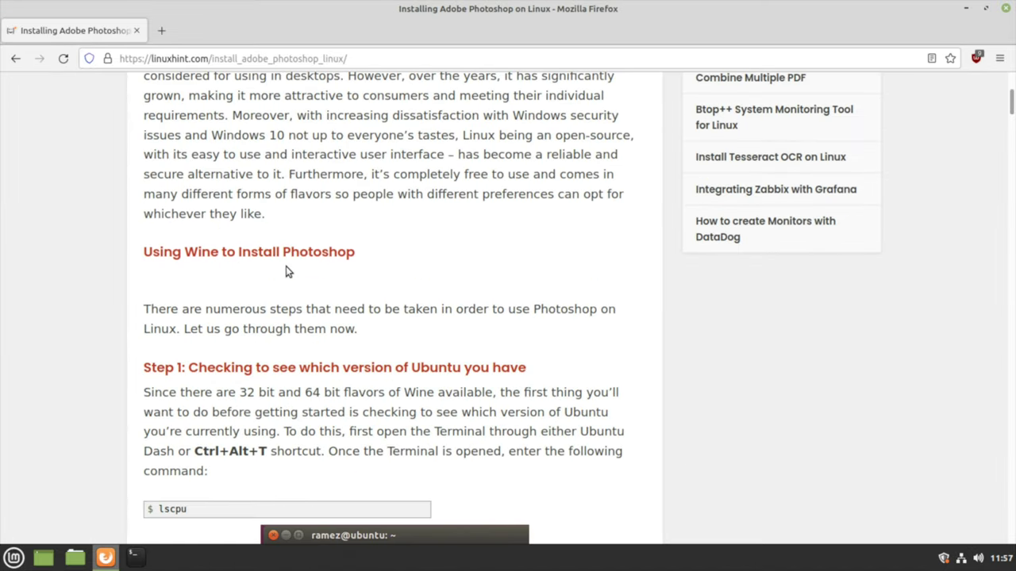
scroll(287, 271, down, 5)
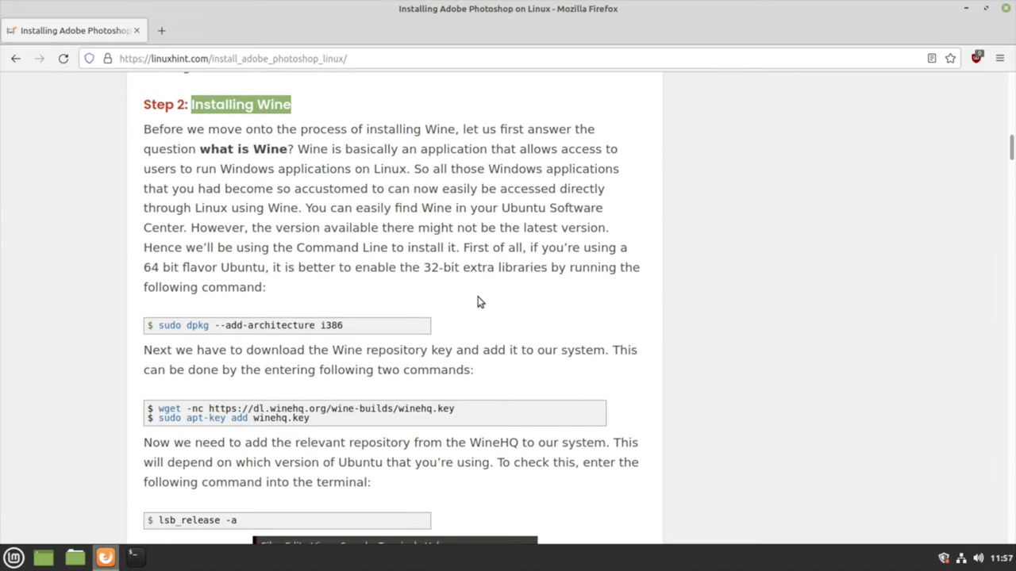
scroll(479, 301, down, 13)
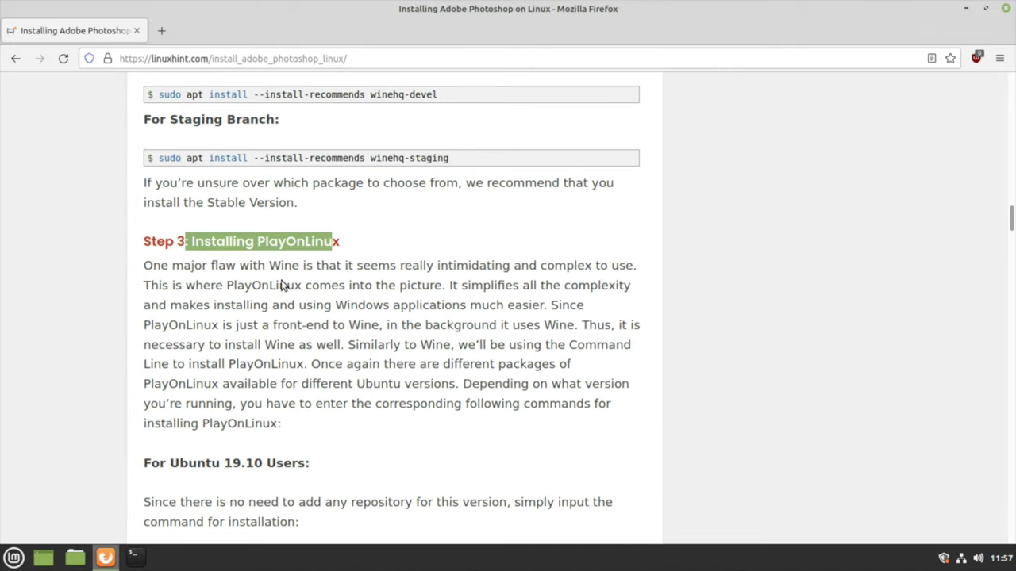
scroll(286, 277, down, 15)
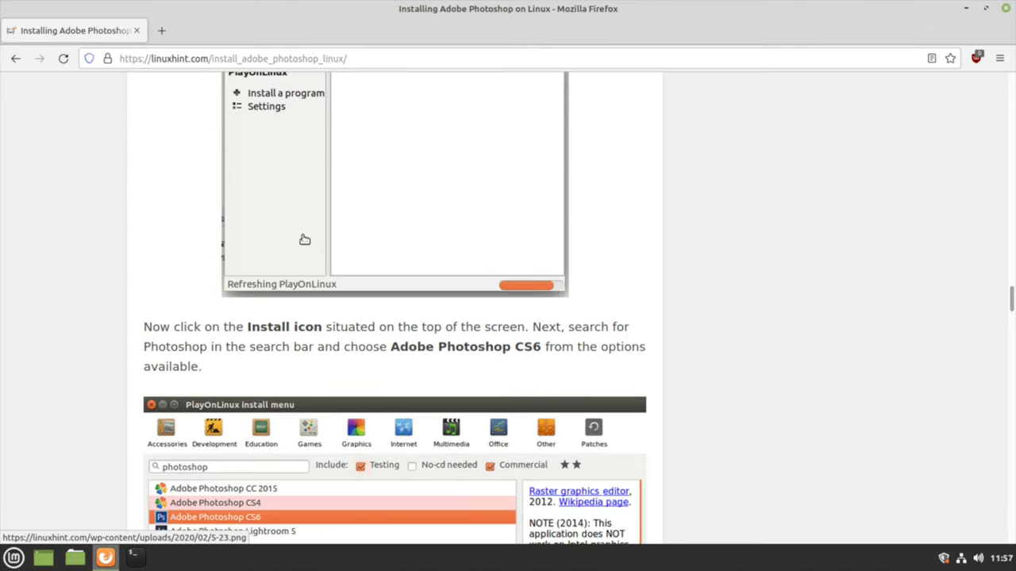
- Read on in the Photoshop guide through the PlayOnLinux installation steps down to the Microsoft fonts agreement
scroll(305, 240, down, 15)
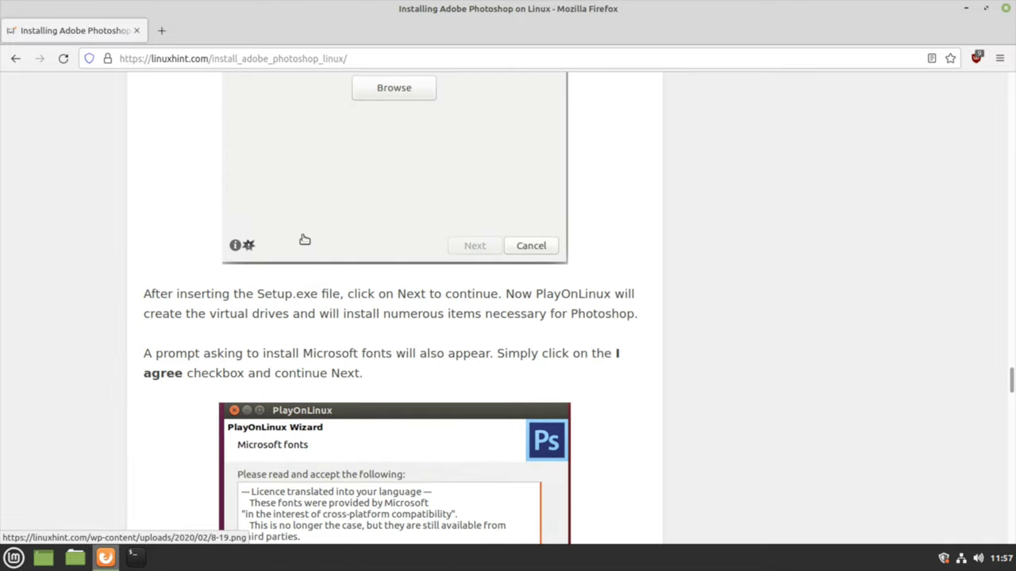
scroll(305, 239, down, 4)
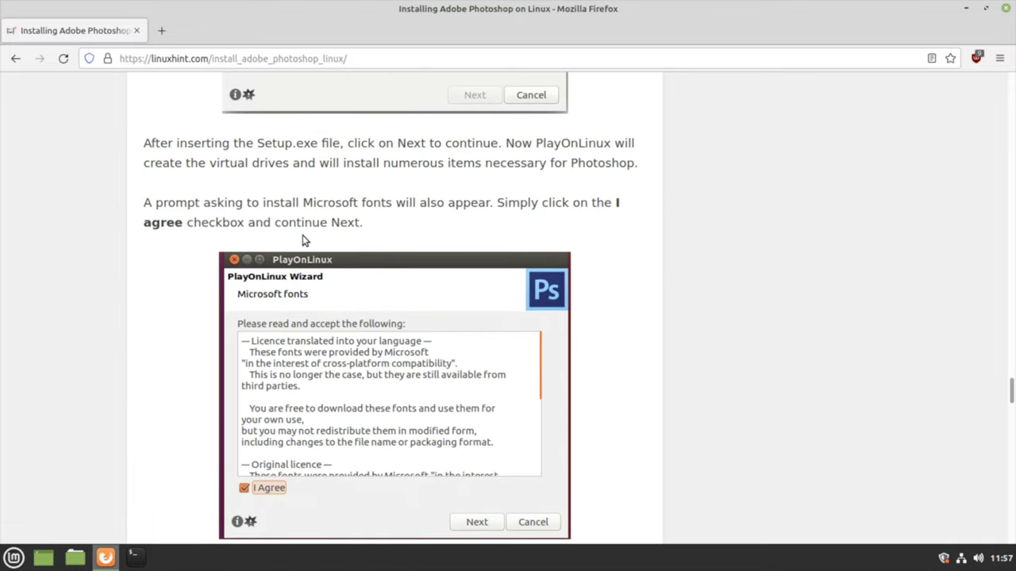
- Search the web for "Steam ProtonDB" and open the ProtonDB home page
click(238, 58)
text(Steam ProtonDB)
key(Return)
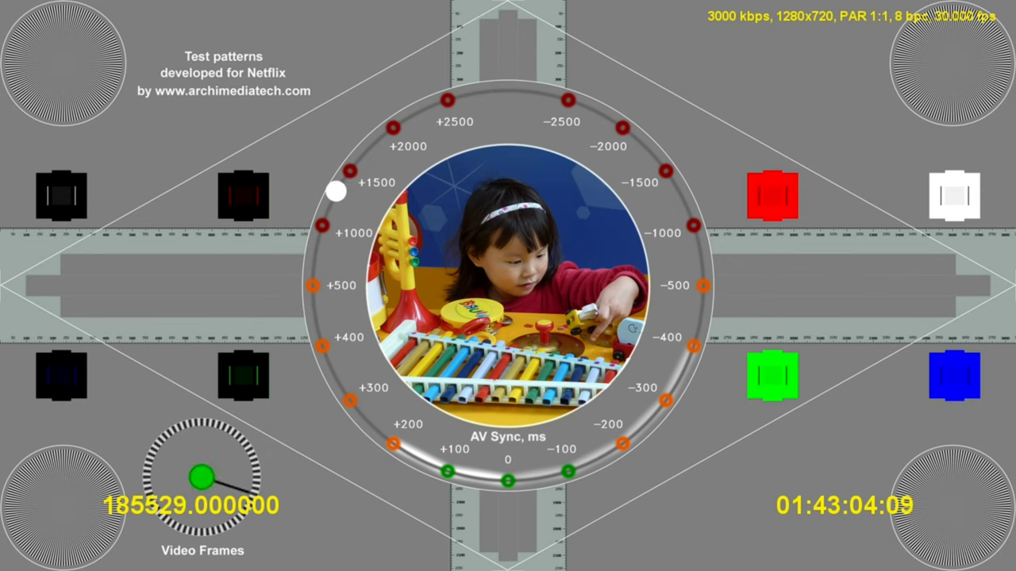
mouse_move(672, 37)
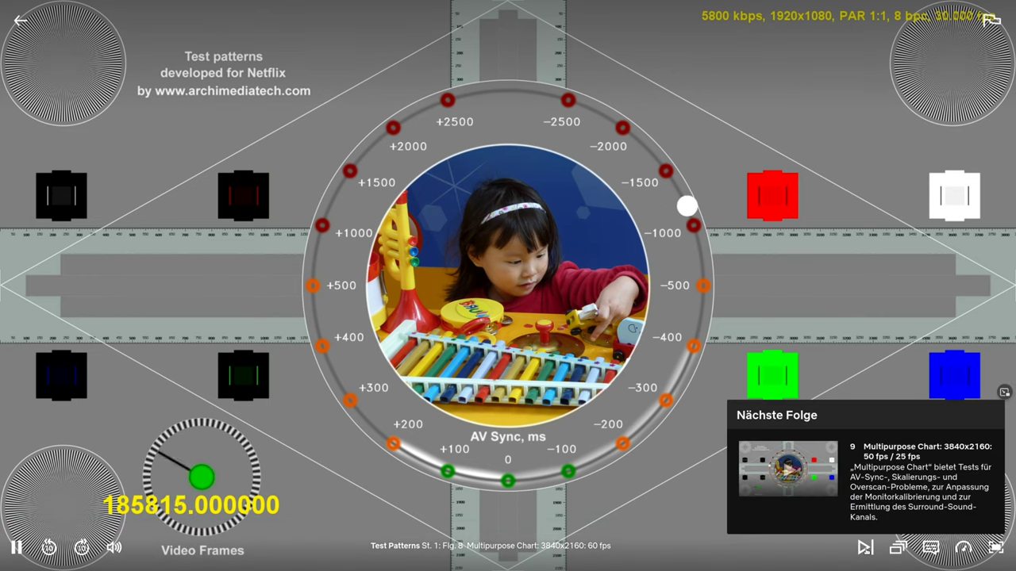
mouse_move(898, 548)
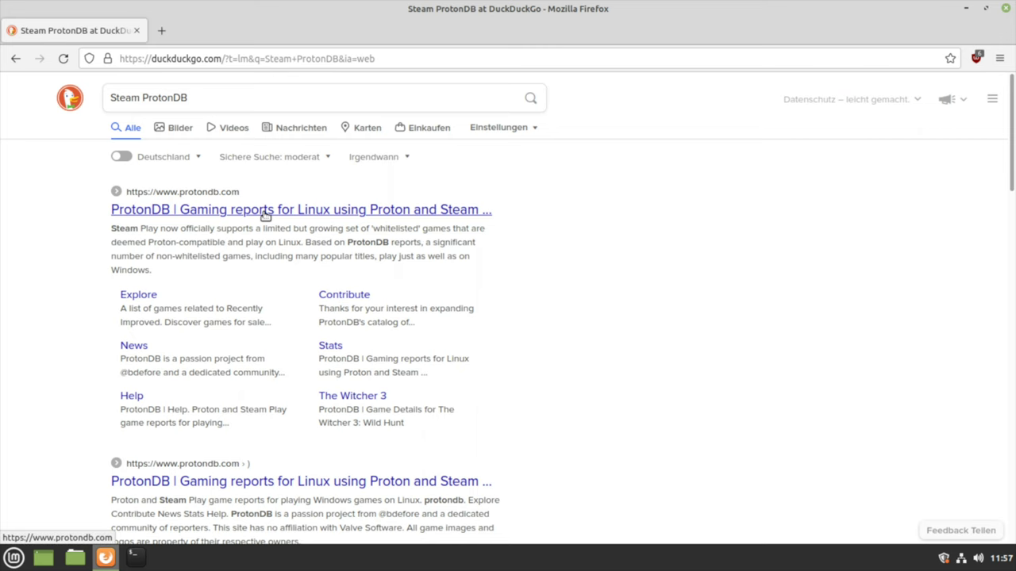
click(263, 211)
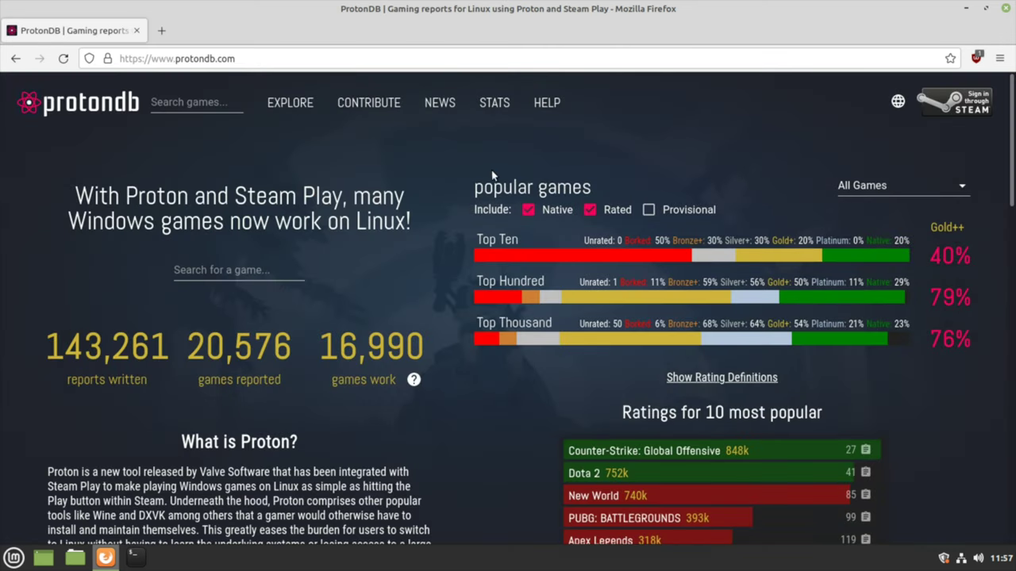
- Look through ProtonDB's ratings for the 10 most popular games and expand the list to the 100 most popular
scroll(583, 231, down, 3)
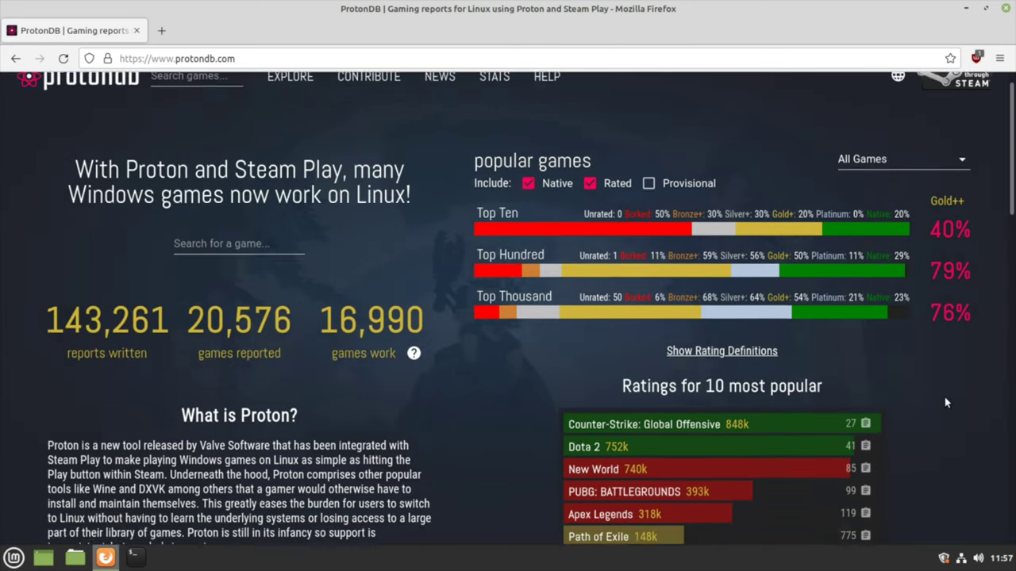
scroll(945, 402, down, 5)
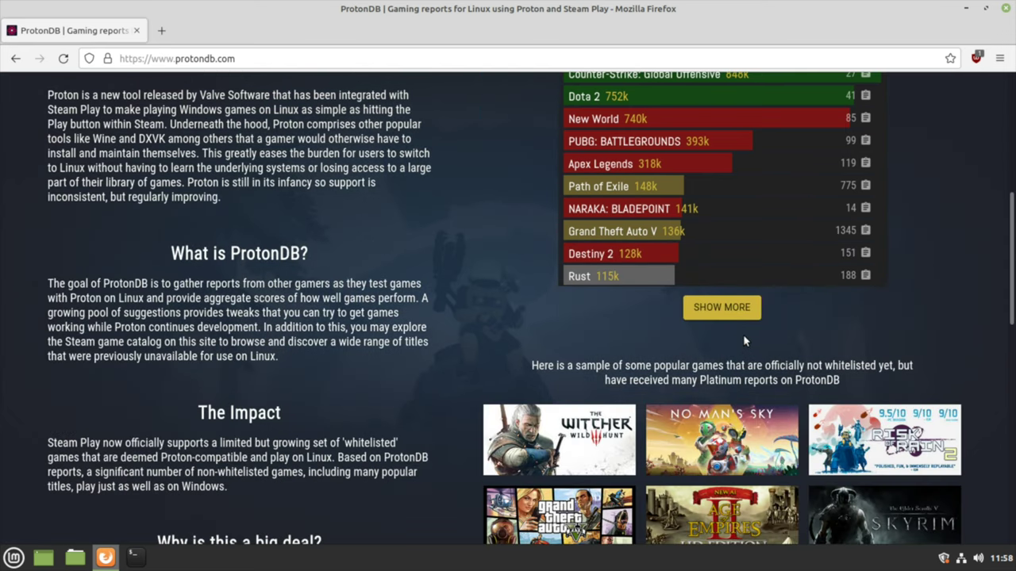
click(742, 312)
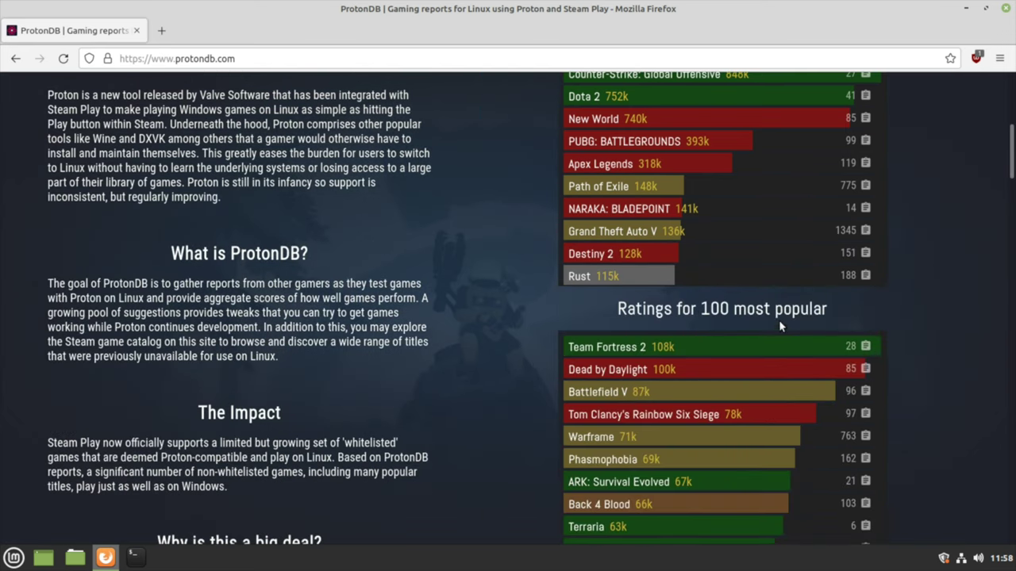
scroll(786, 329, down, 5)
scroll(873, 332, up, 15)
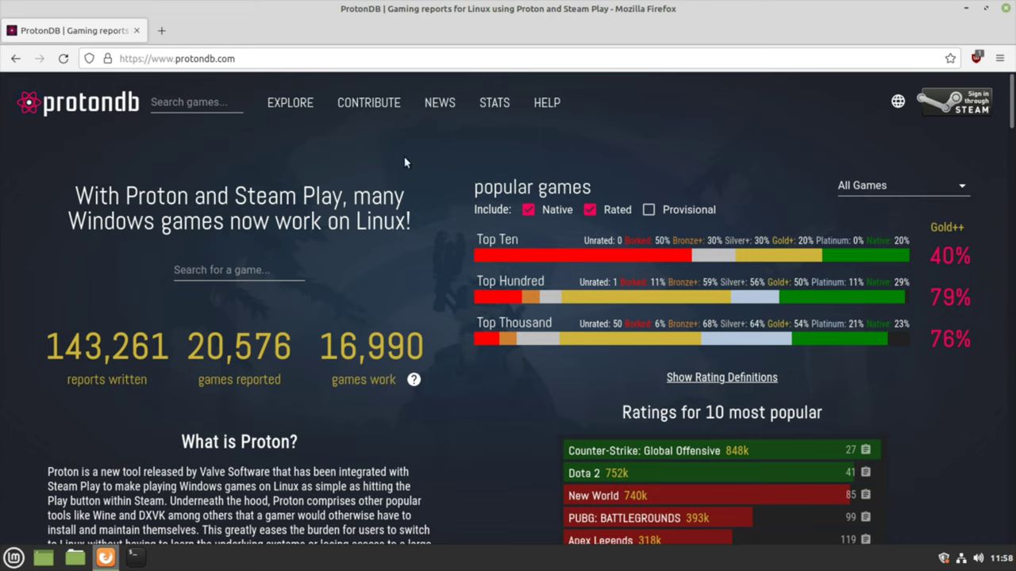
- Check the game category filter options, keep All Games, and look through the ratings for the 100 most popular games
click(941, 190)
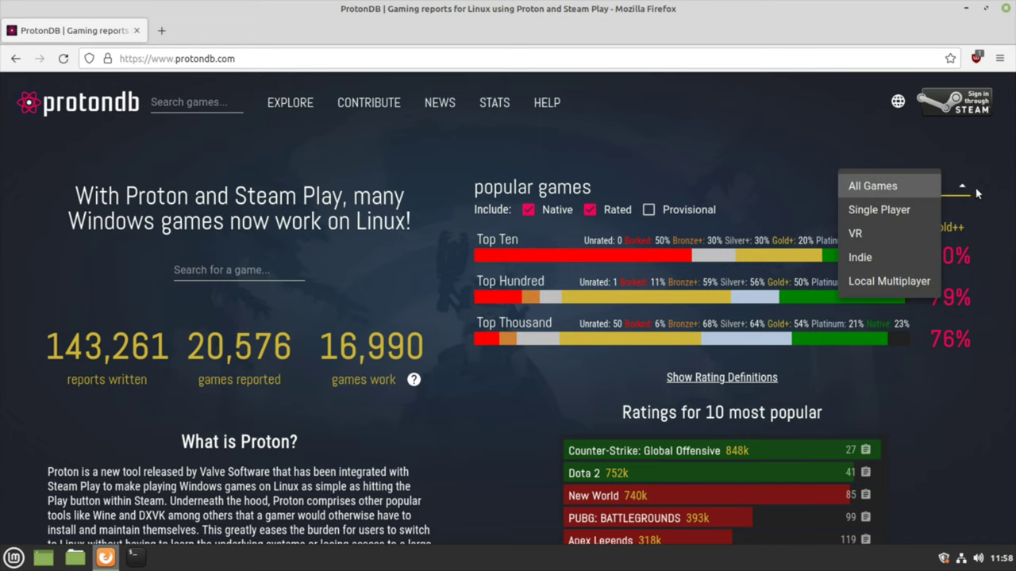
click(976, 193)
scroll(941, 131, down, 3)
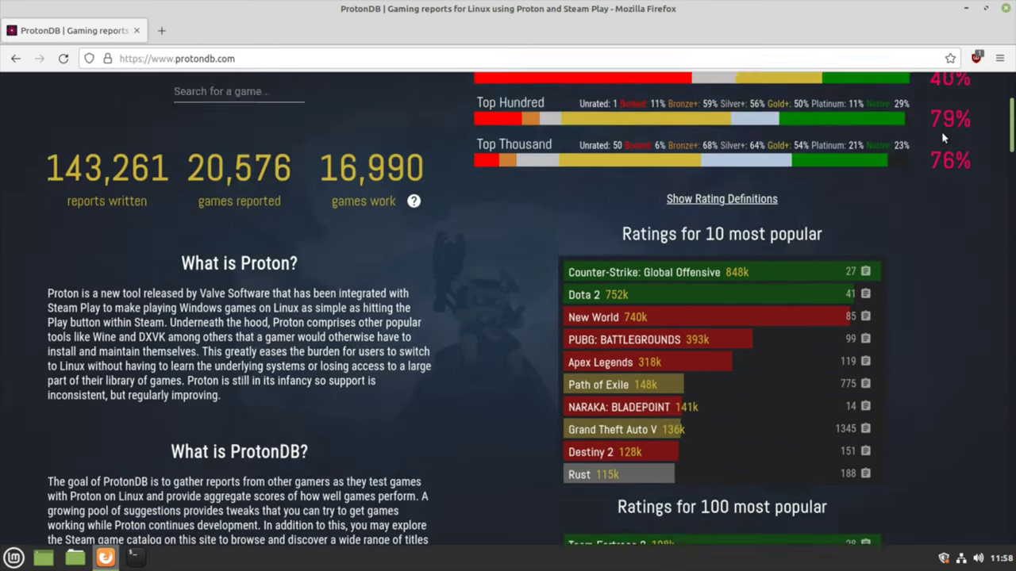
scroll(943, 138, up, 3)
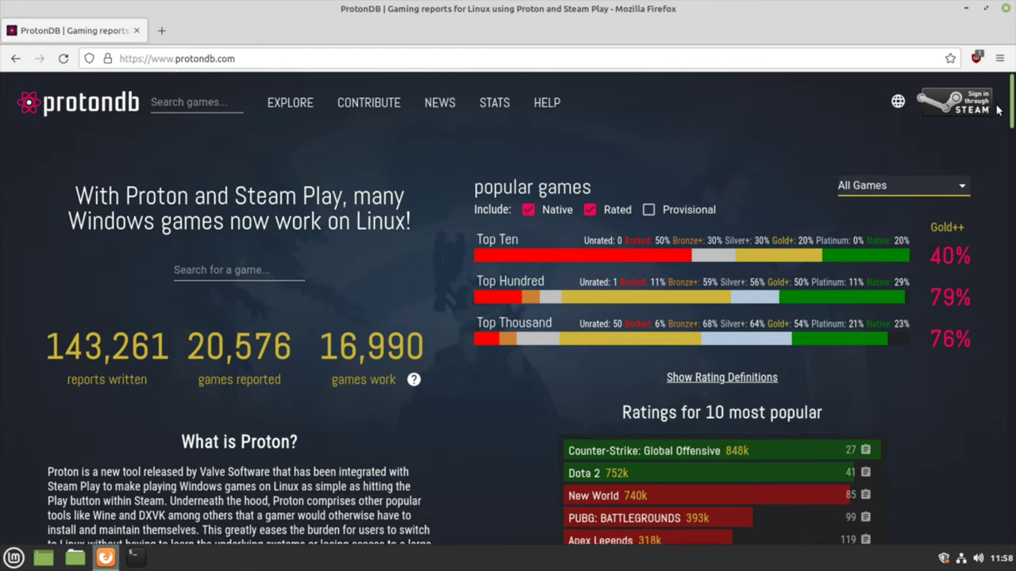
scroll(996, 127, down, 3)
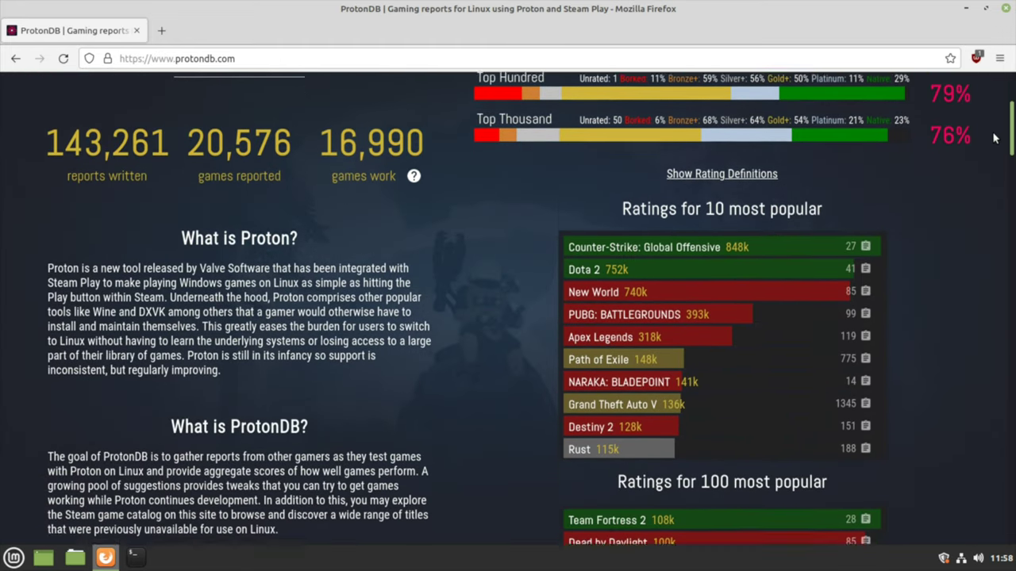
scroll(994, 139, down, 4)
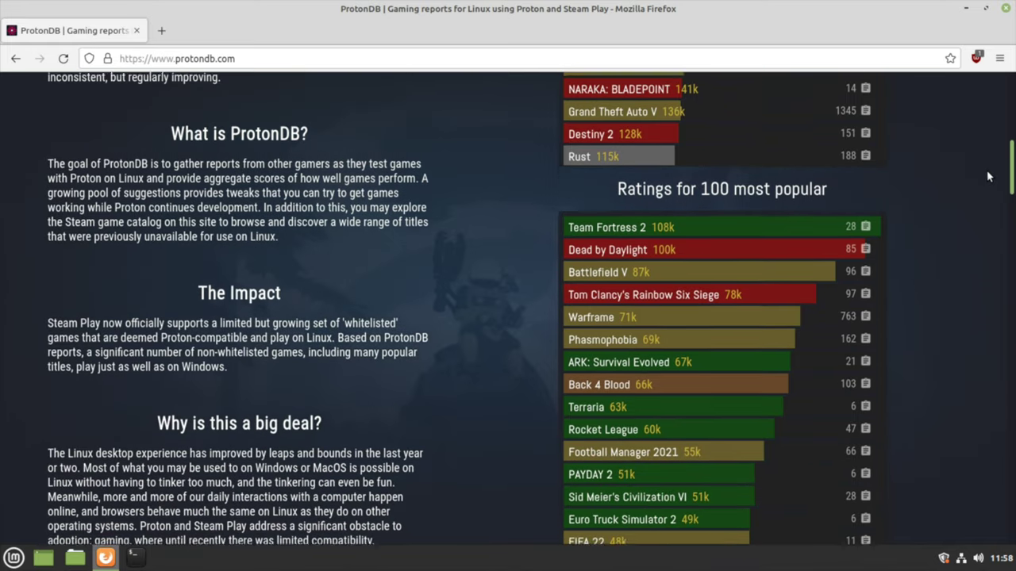
scroll(988, 176, down, 4)
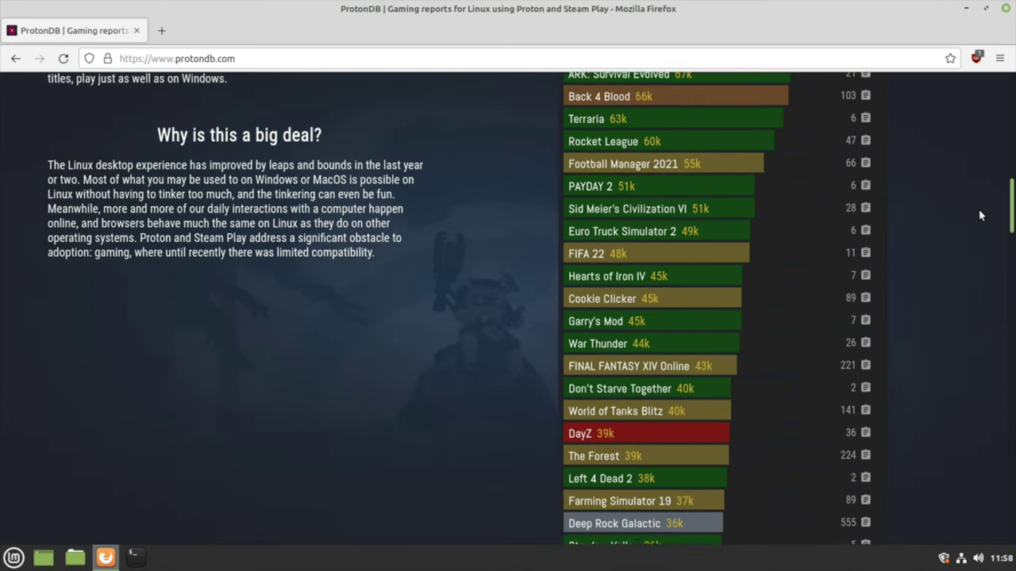